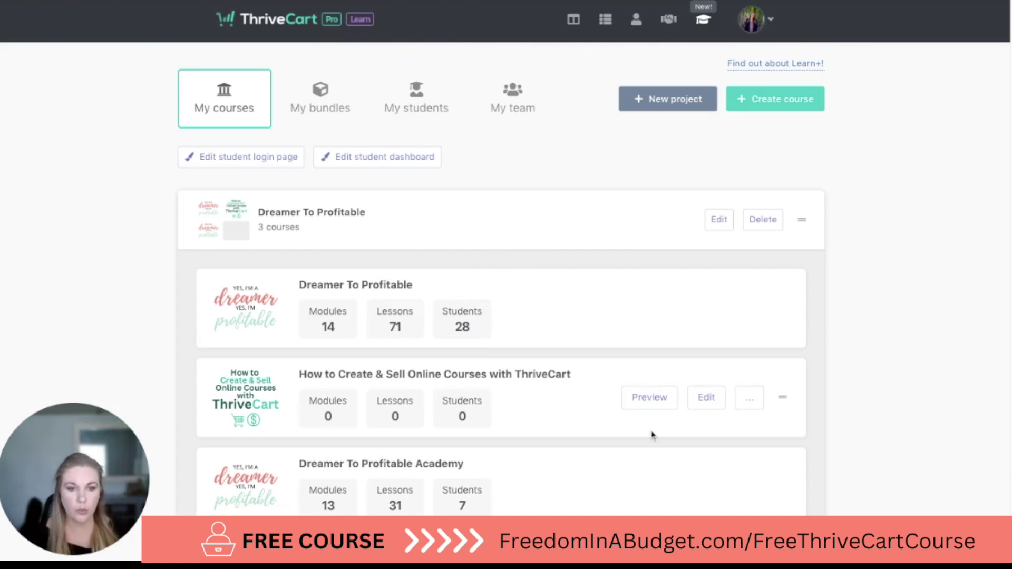
Open the 'How to Create & Sell Online Courses with ThriveCart' course for editing from My courses
click(703, 409)
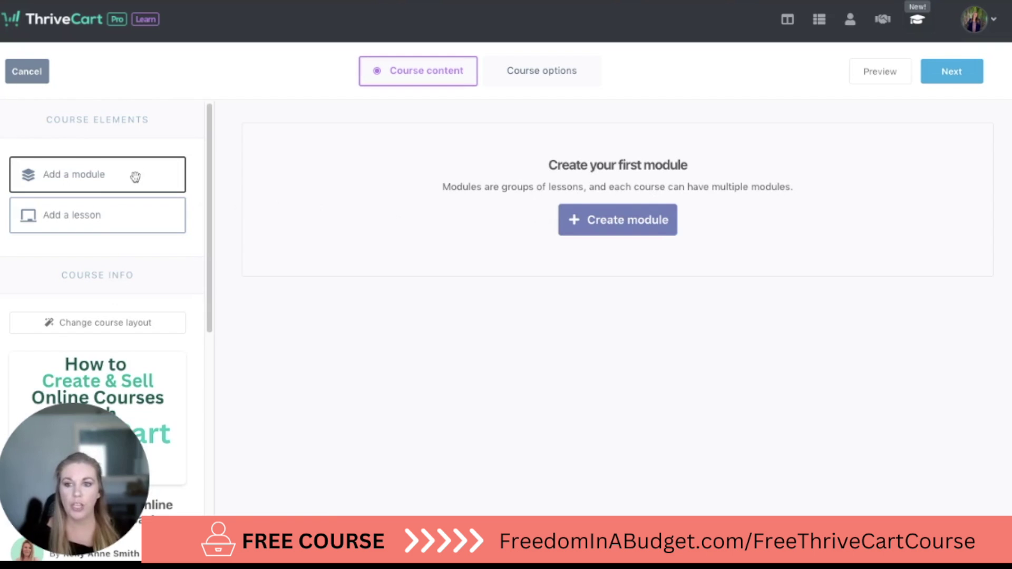
Create the module 'Creating Your First Product On ThriveCart', available to all students
drag(69, 175, 156, 199)
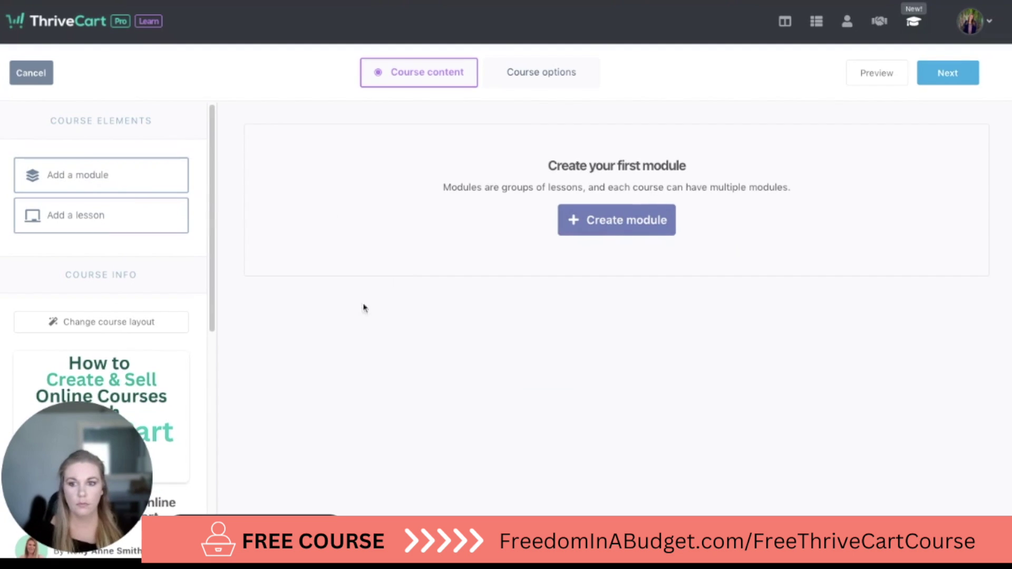
click(598, 225)
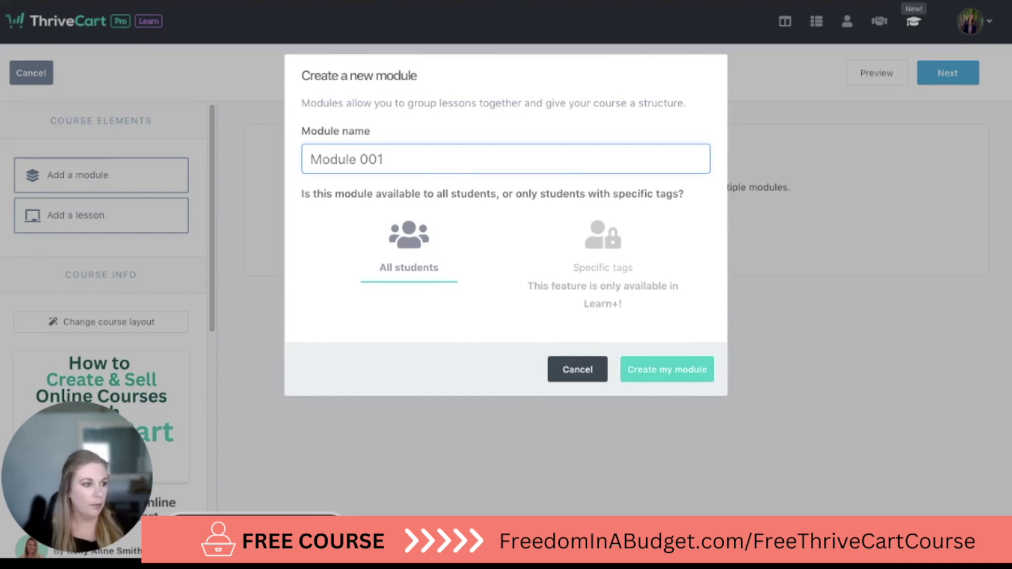
text(Creating Your First Pr)
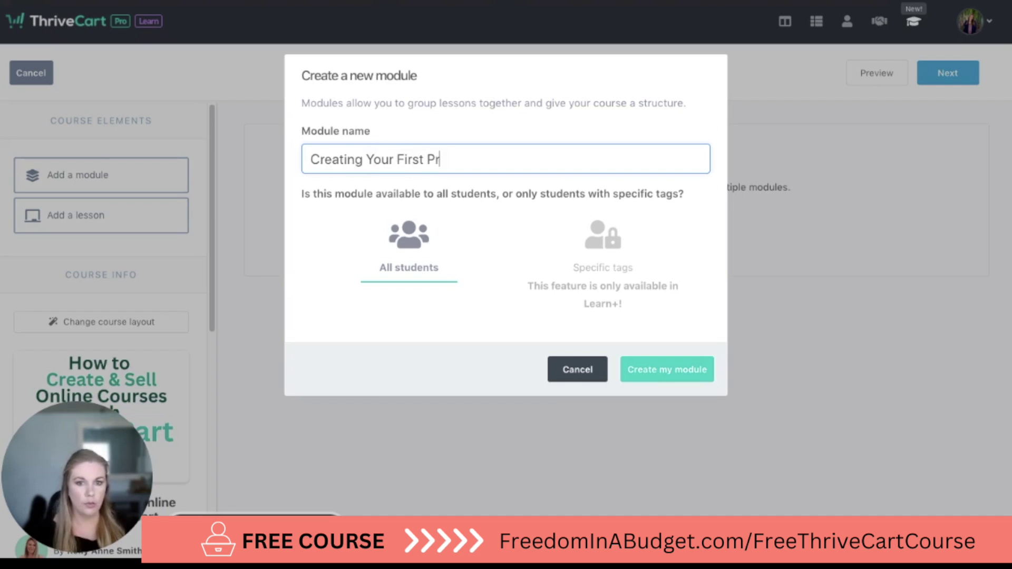
text(ThriveCart)
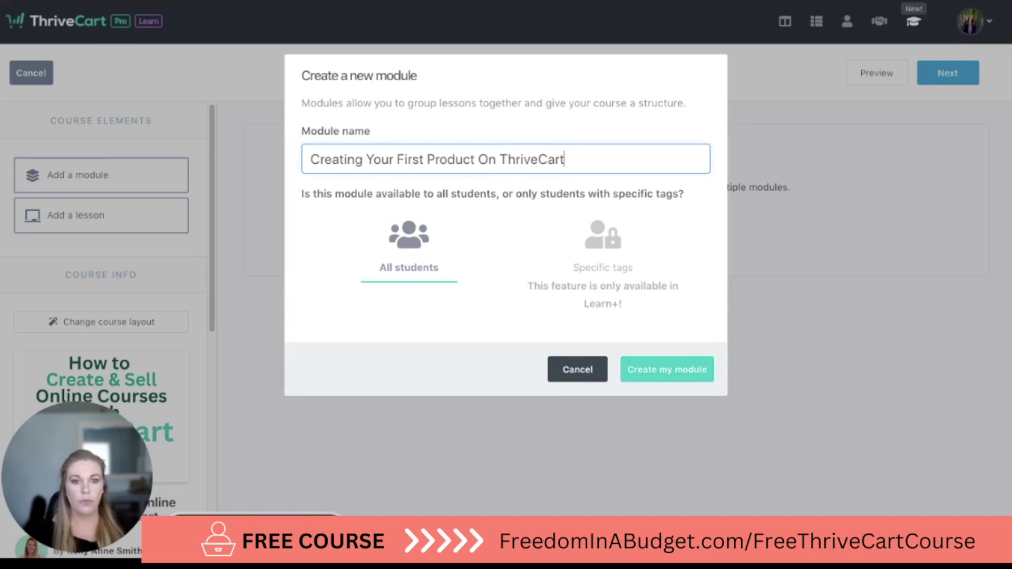
click(656, 377)
drag(148, 214, 148, 214)
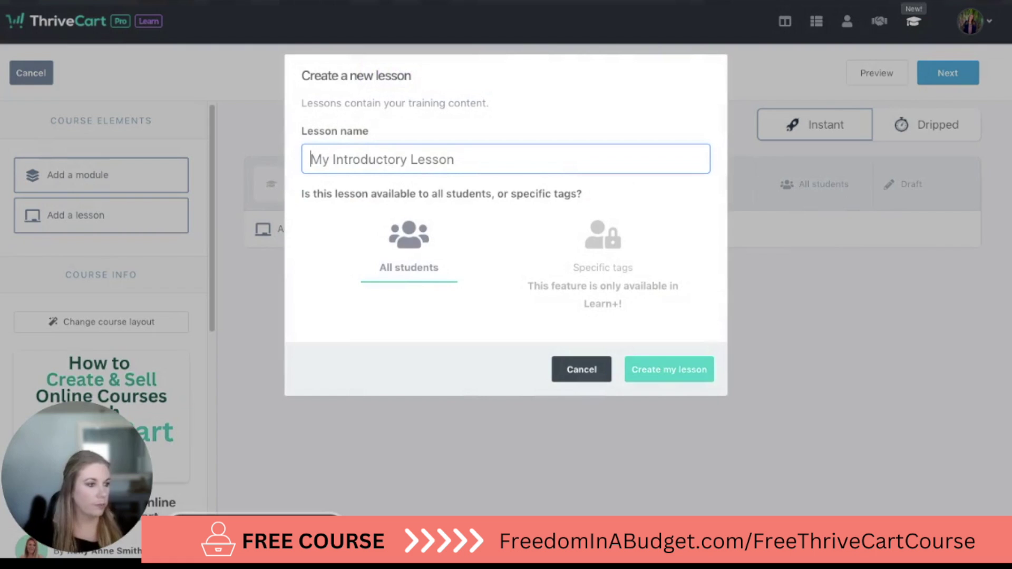
Create the lesson 'How To Add Modules and Lessons In ThriveCart' and open its page for editing
text(How To Add Modules and)
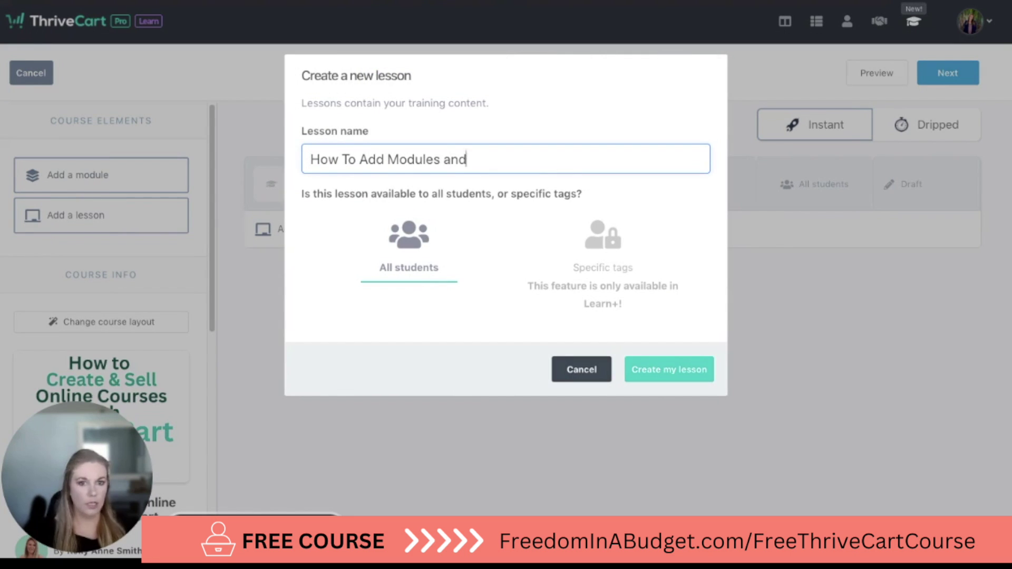
text( Lessons In ThriveCart)
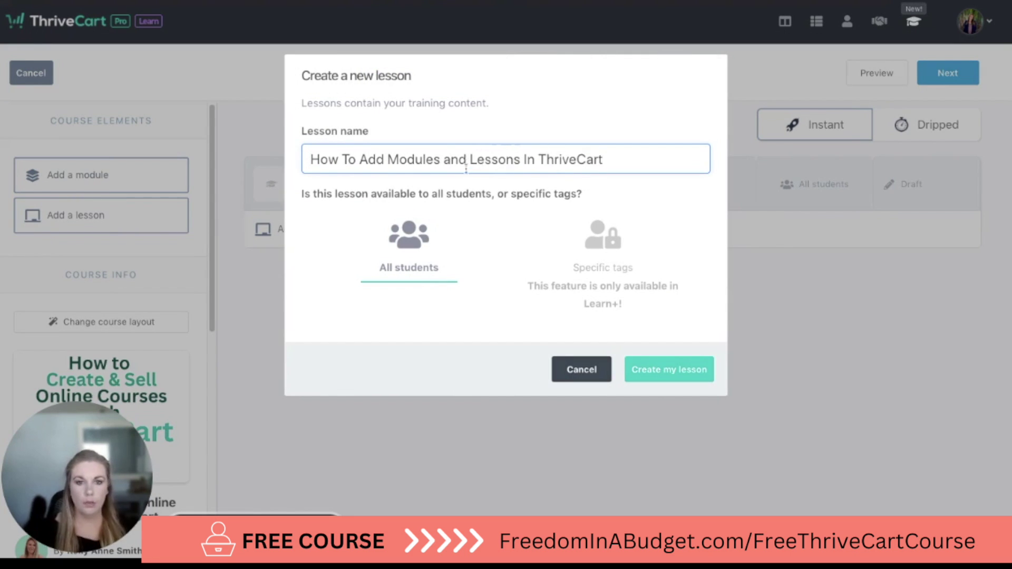
key(ctrl+a)
key(ctrl+c)
click(685, 370)
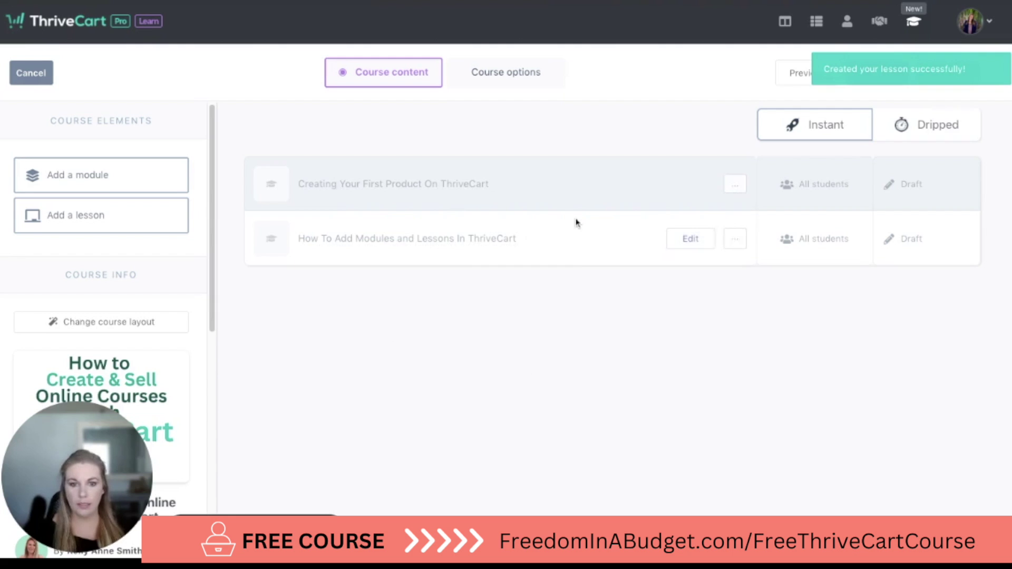
click(684, 240)
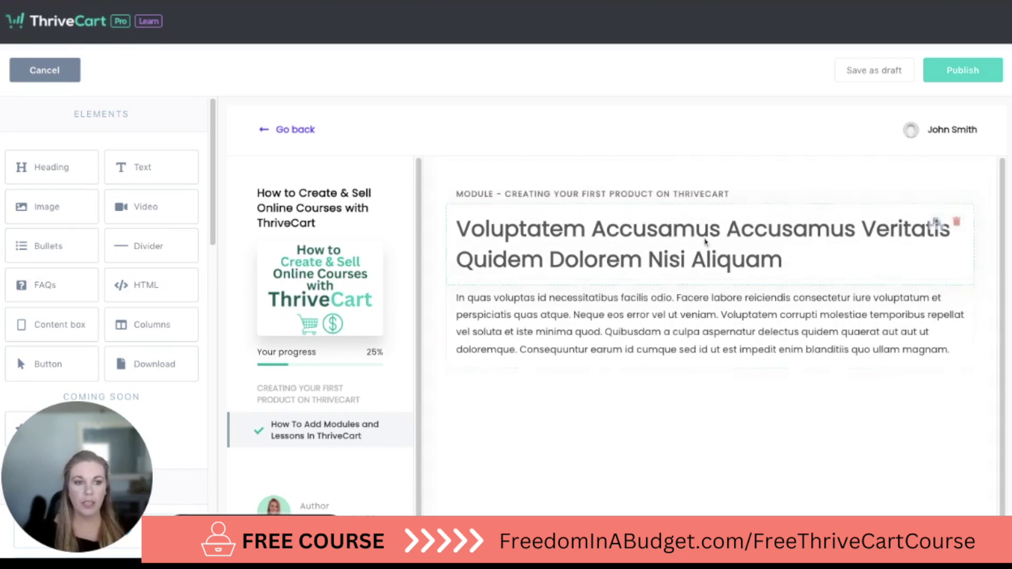
Replace the placeholder heading with the pasted title 'How To Add Modules and Lessons In ThriveCart'
click(627, 245)
double_click(627, 245)
drag(782, 259, 596, 260)
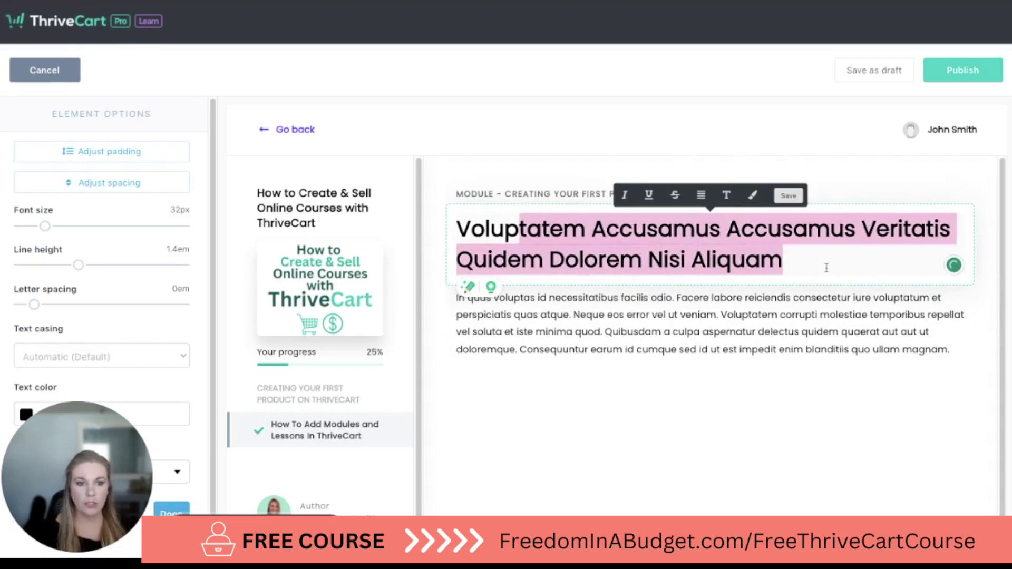
key(Escape)
triple_click(641, 260)
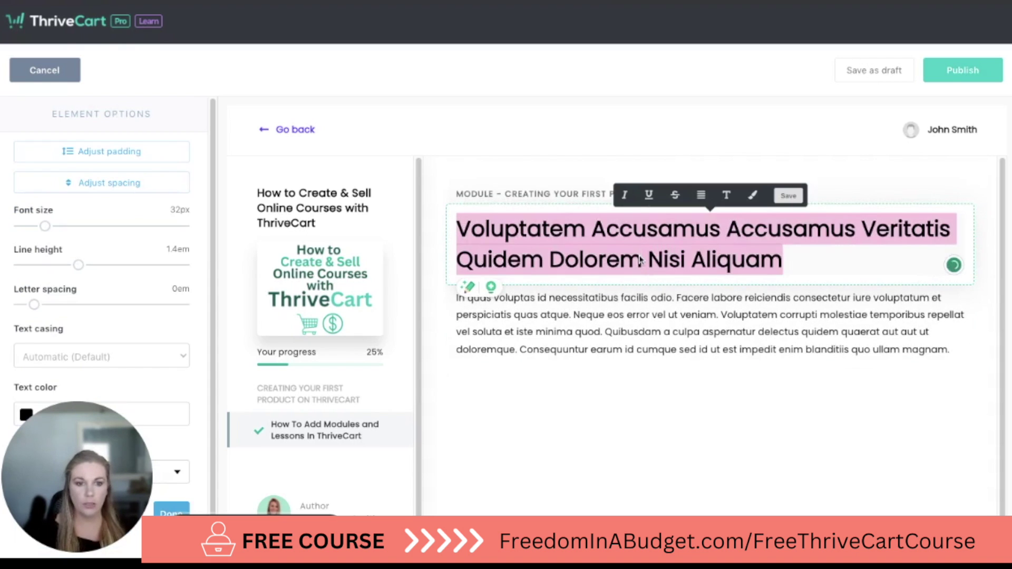
key(ctrl+v)
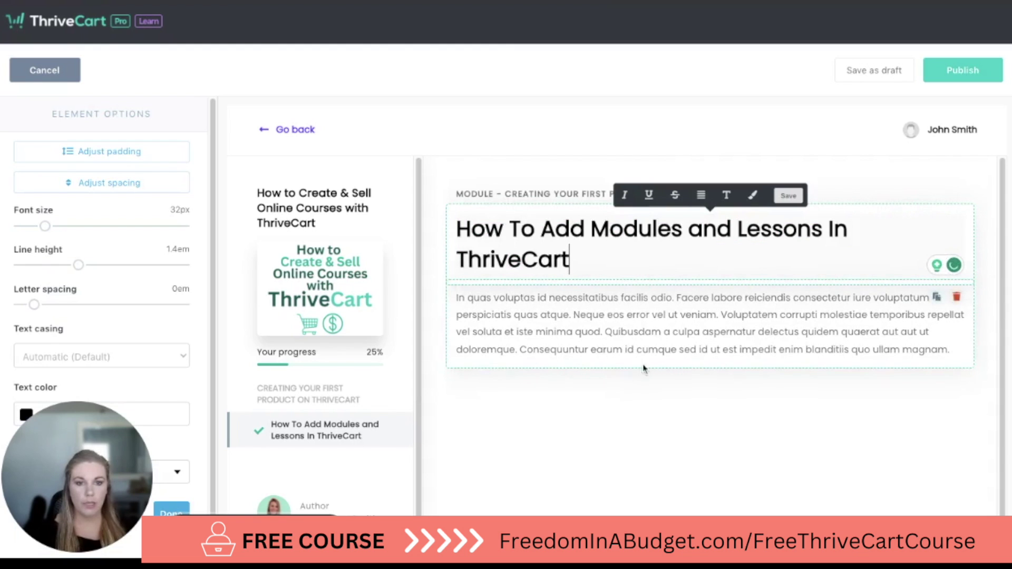
click(516, 420)
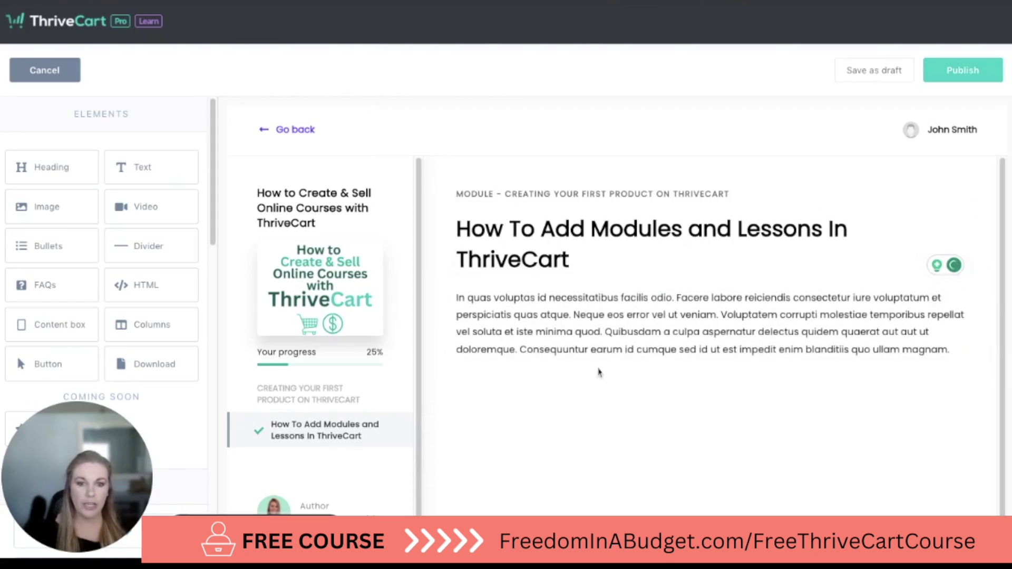
Review the paragraph's text settings, keeping the Poppins font at 14px
click(594, 339)
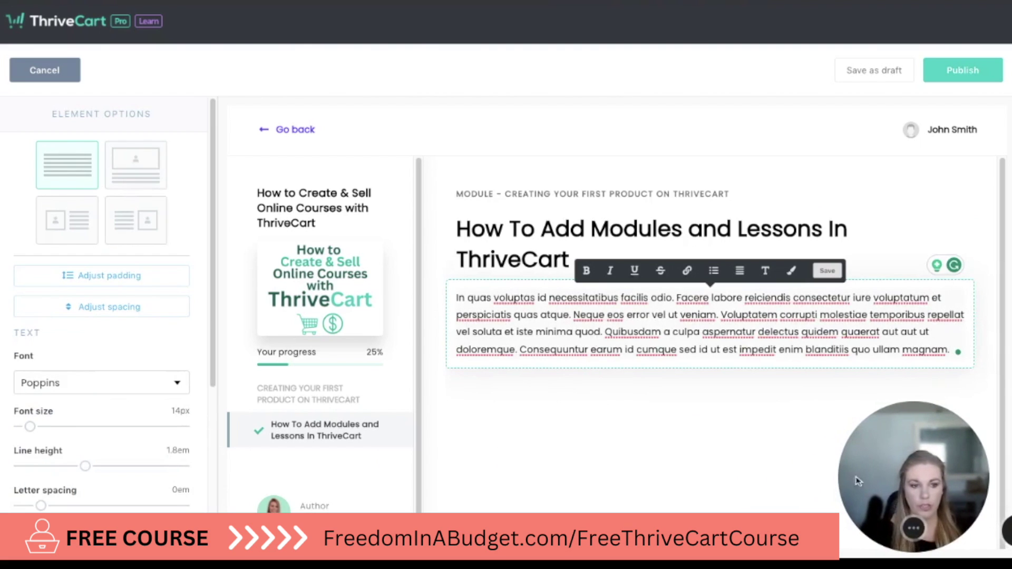
scroll(97, 400, down, 2)
click(100, 288)
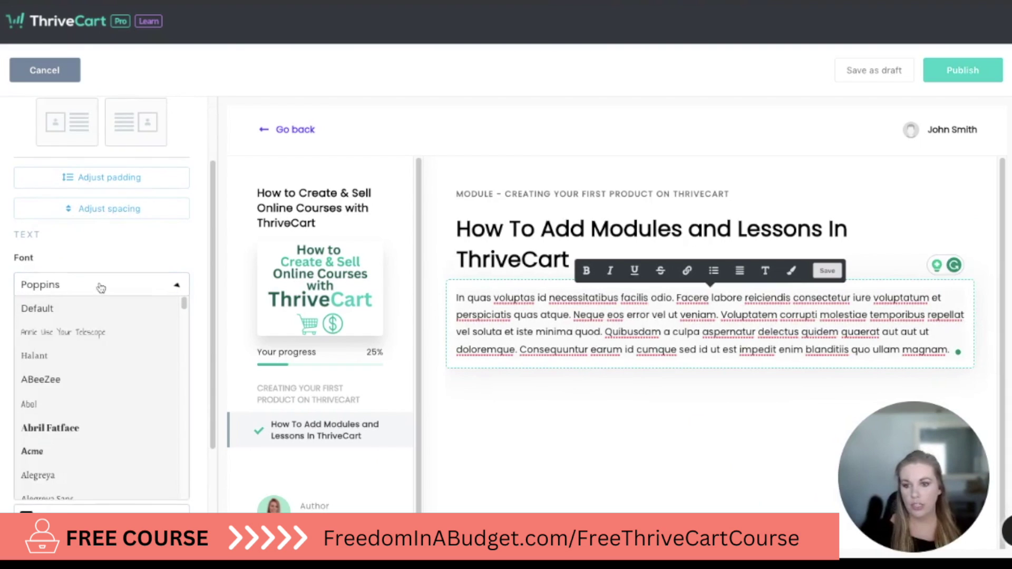
scroll(65, 463, down, 6)
scroll(64, 463, up, 8)
click(79, 262)
scroll(30, 325, down, 1)
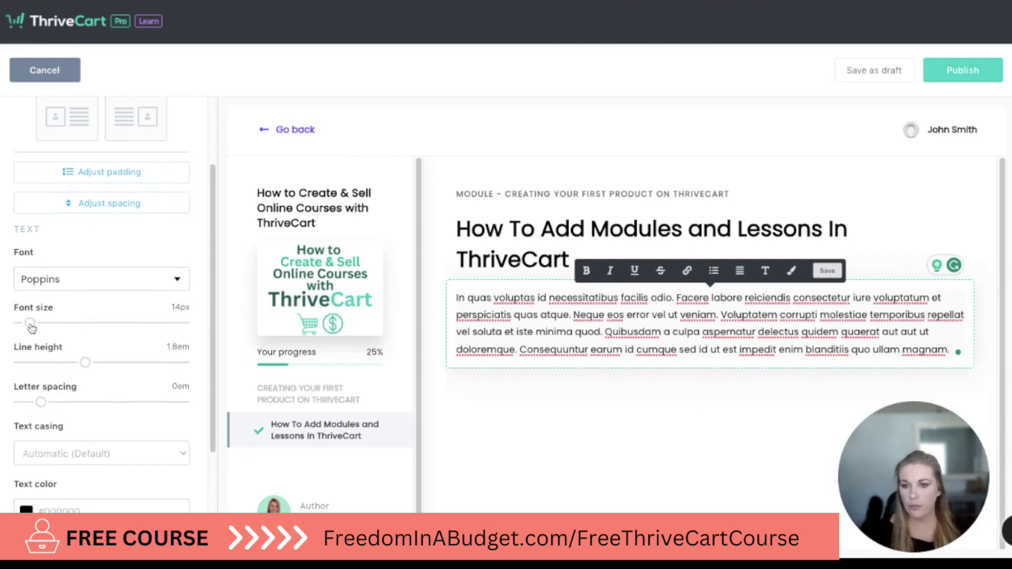
drag(31, 323, 30, 323)
Set the paragraph's line height to 1.6em, leaving letter spacing at 0em
click(85, 364)
key(Left)
key(Left)
key(Left)
key(Left)
key(Left)
key(Left)
key(Left)
key(Right)
key(Right)
key(Right)
key(Right)
key(Right)
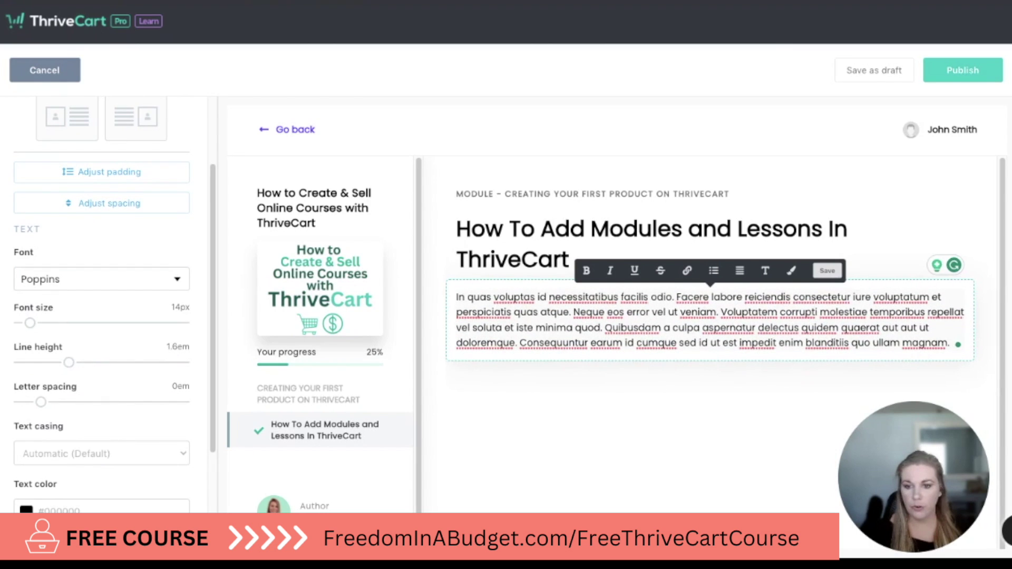
drag(40, 403, 40, 406)
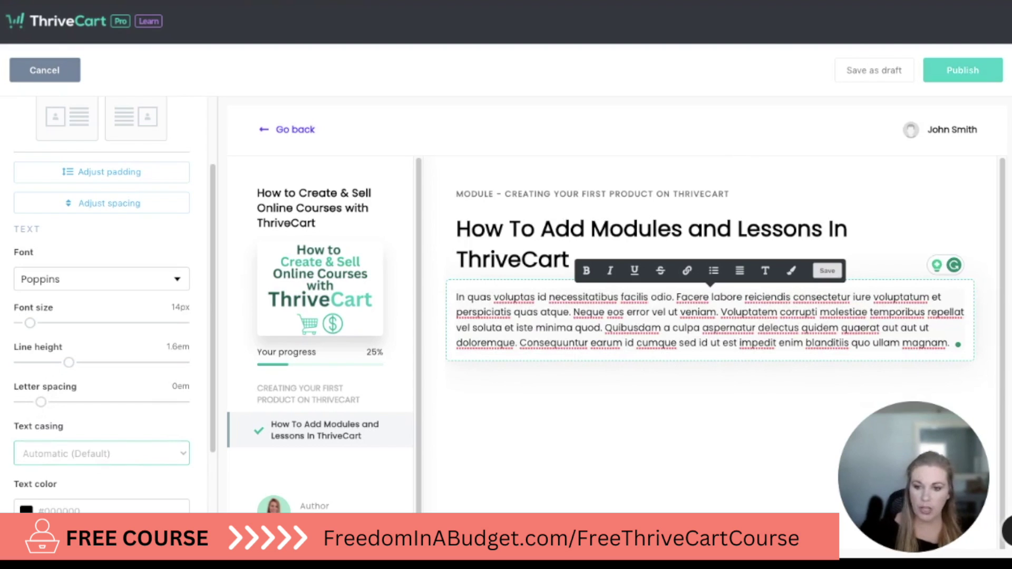
scroll(93, 447, down, 3)
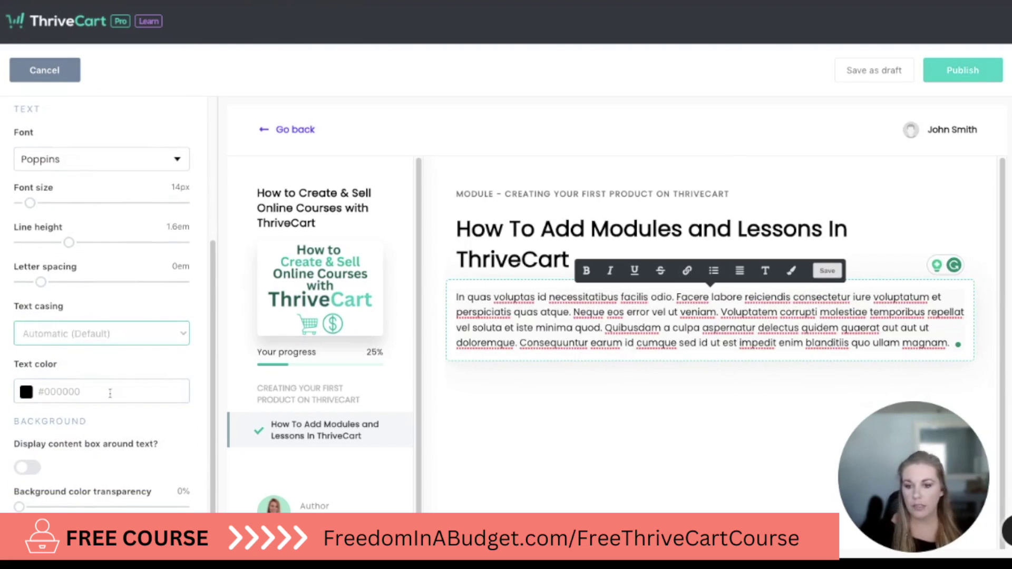
scroll(111, 393, down, 1)
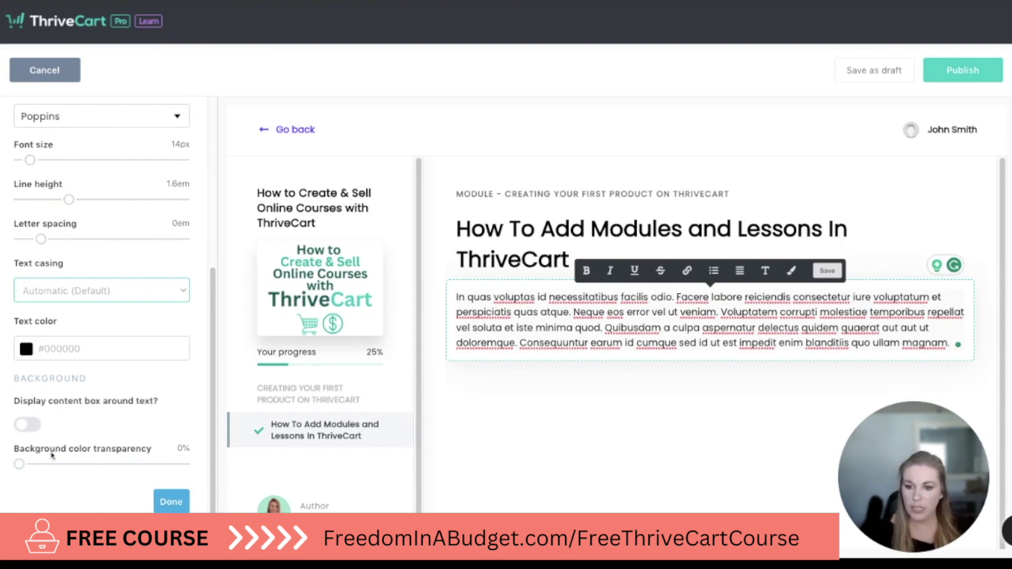
mouse_move(18, 469)
mouse_down()
mouse_move(180, 466)
mouse_move(19, 467)
mouse_up()
click(677, 388)
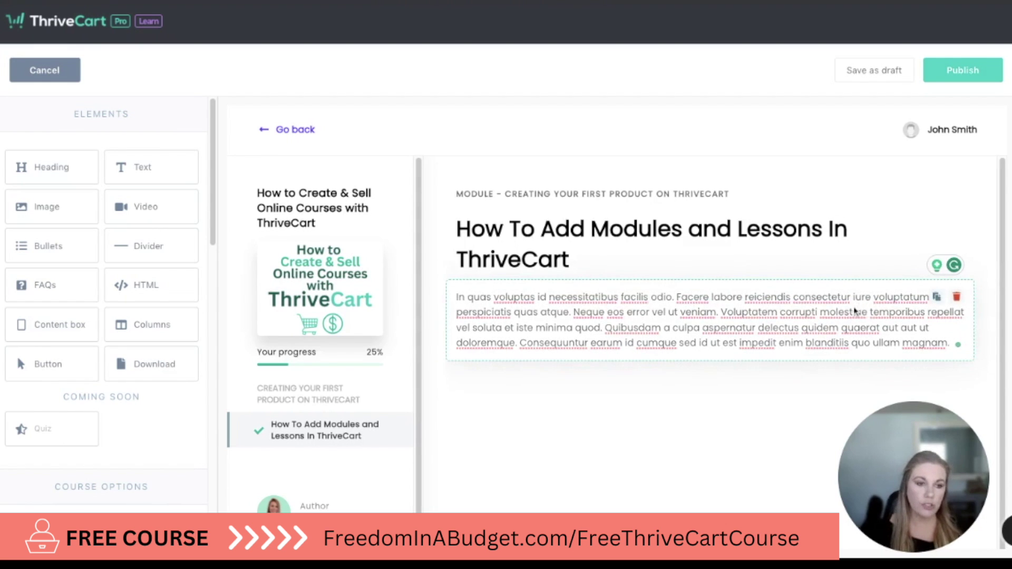
Duplicate the placeholder paragraph, then delete both the copy and the original
click(958, 297)
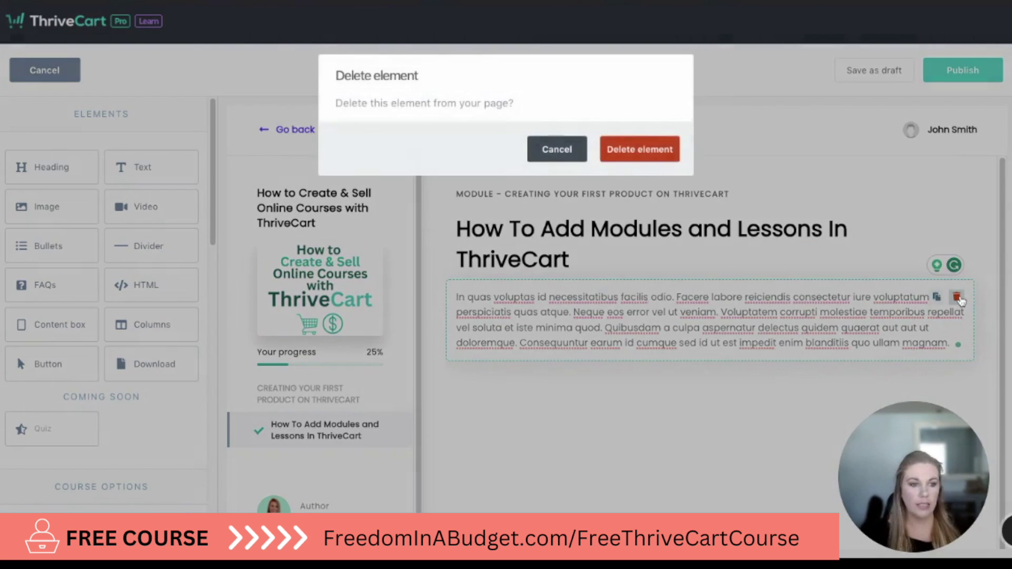
click(563, 150)
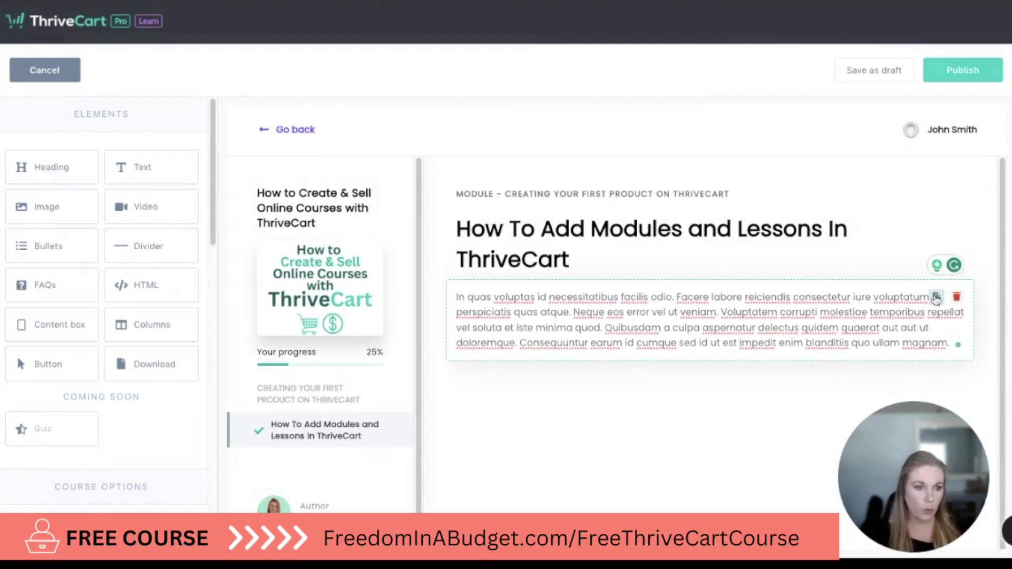
click(939, 298)
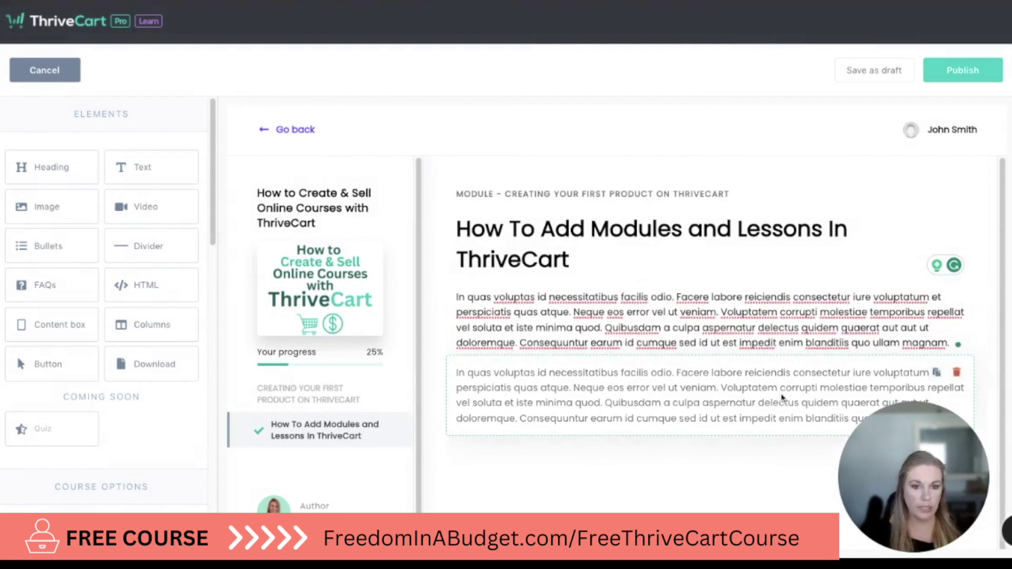
click(957, 297)
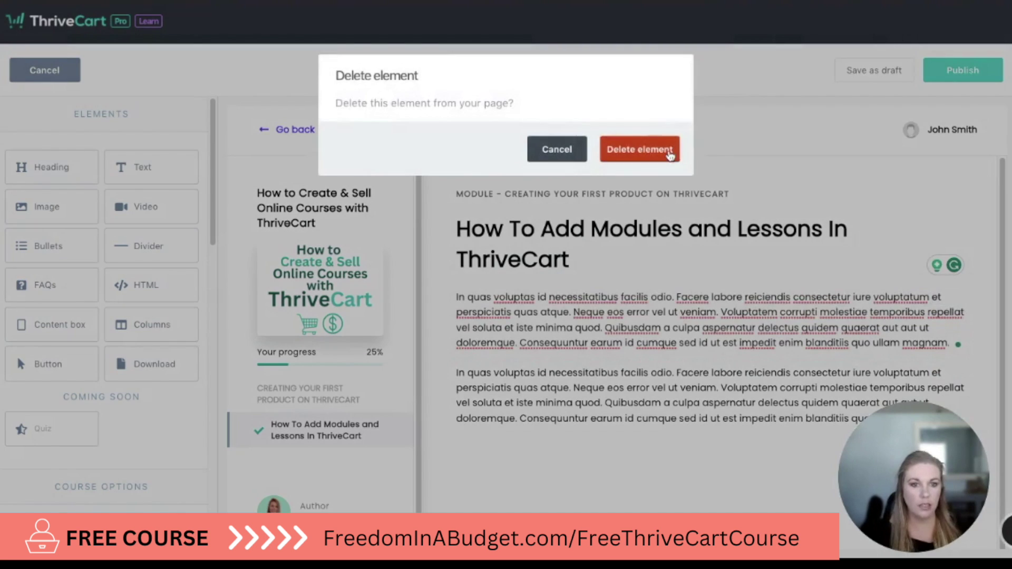
click(662, 149)
click(957, 298)
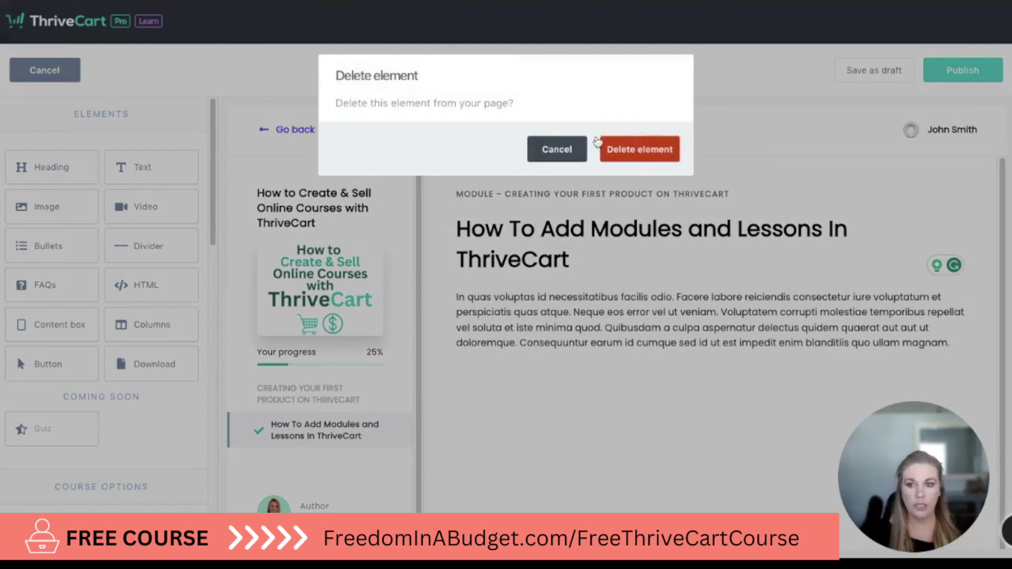
click(659, 151)
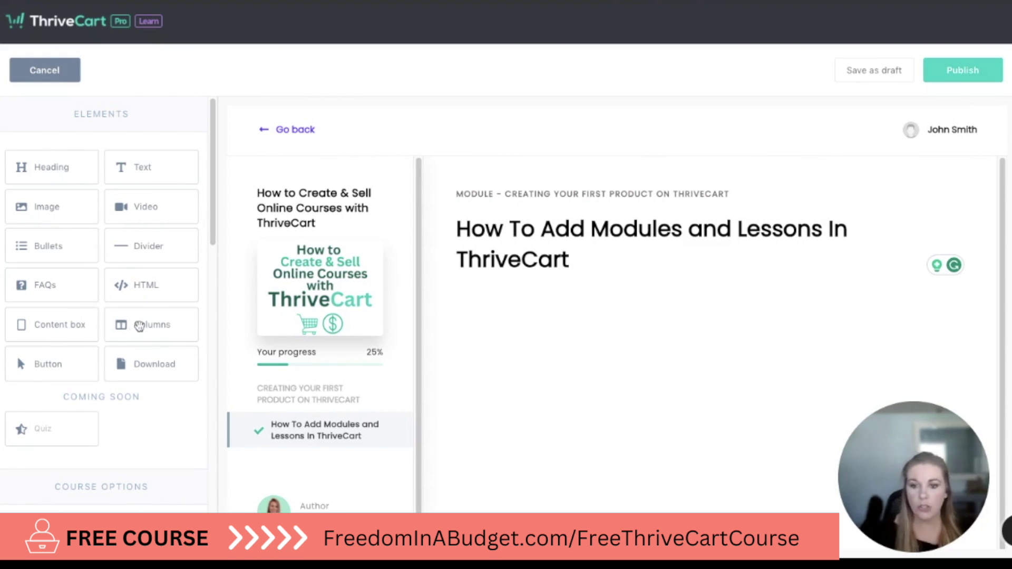
Insert an empty Video element beneath the lesson title
scroll(146, 363, down, 2)
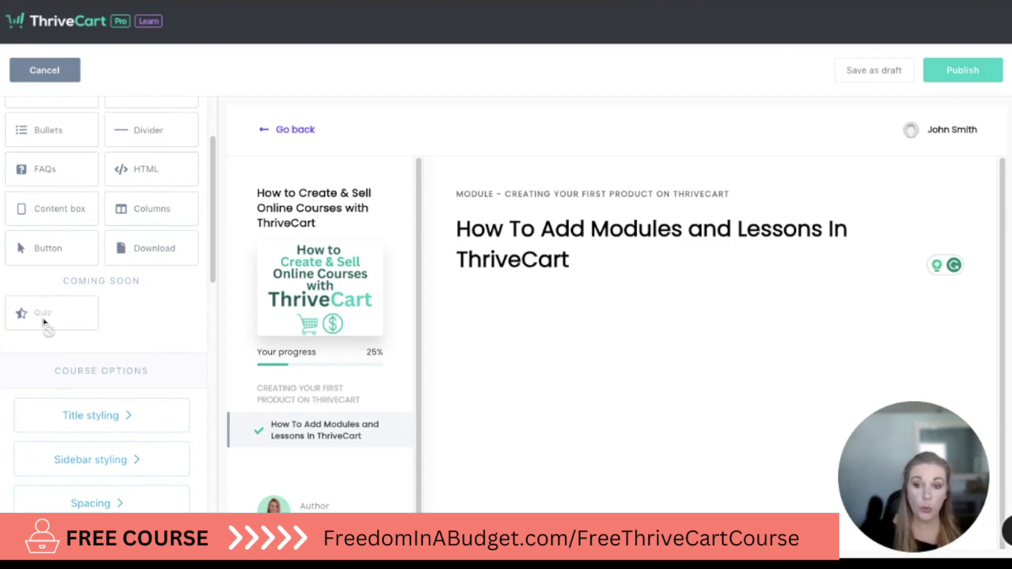
scroll(111, 327, down, 2)
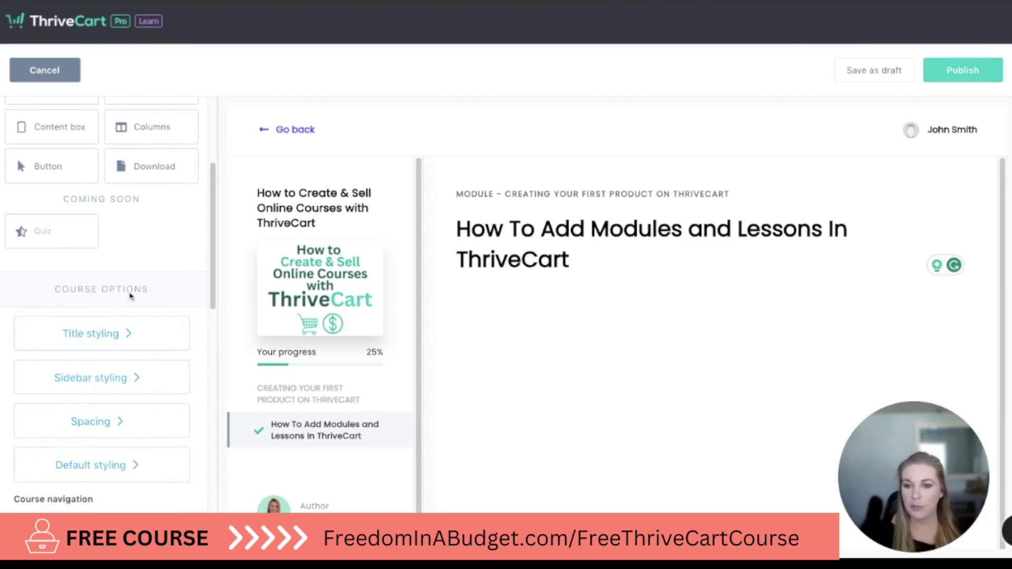
scroll(131, 296, down, 3)
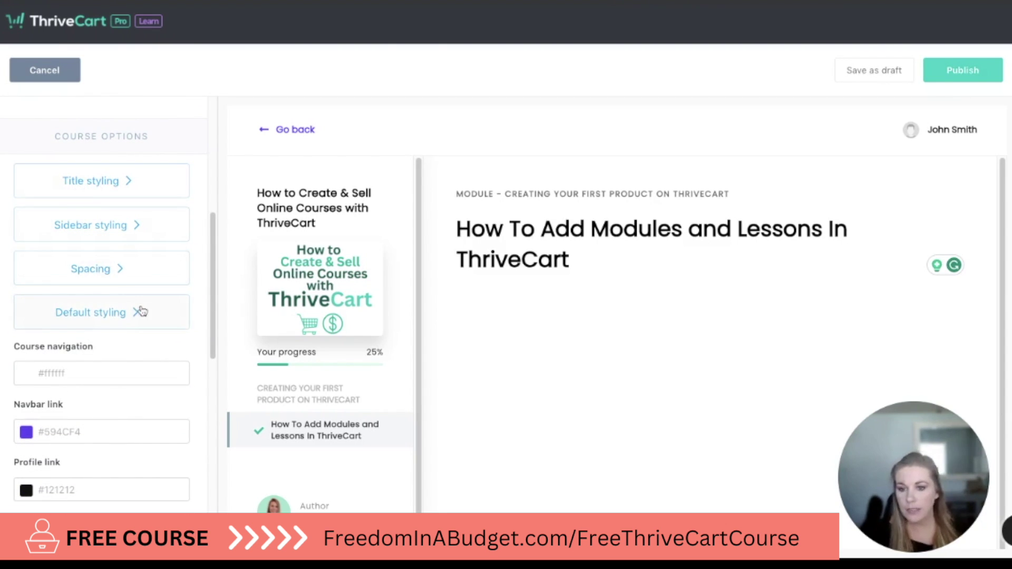
scroll(141, 312, down, 5)
scroll(104, 344, down, 6)
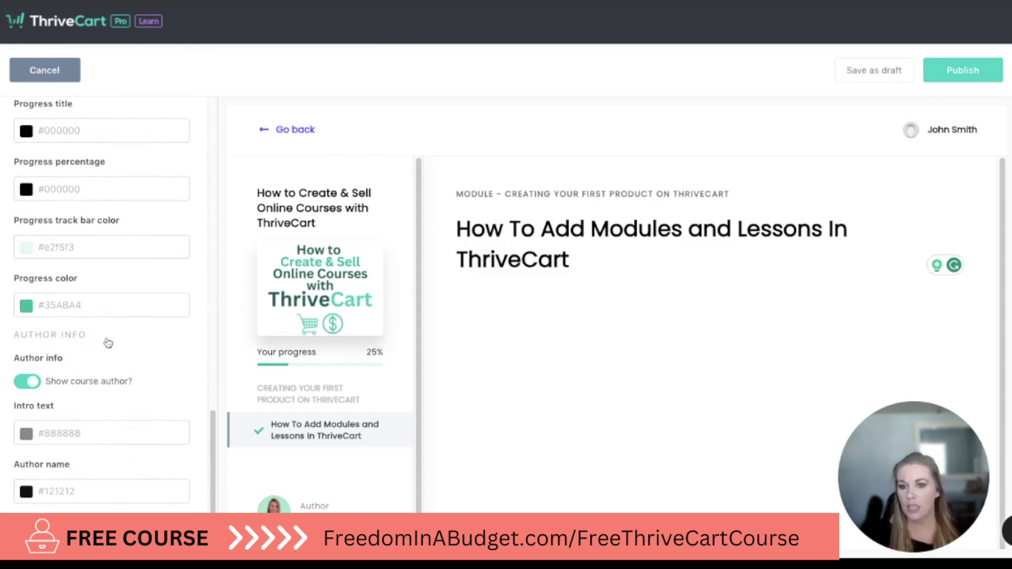
scroll(108, 343, up, 12)
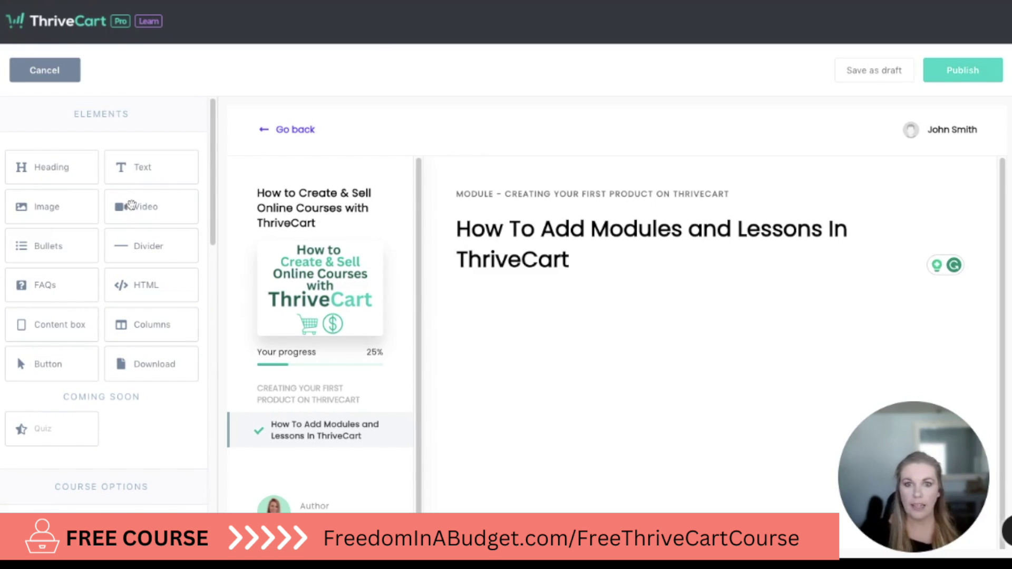
click(137, 205)
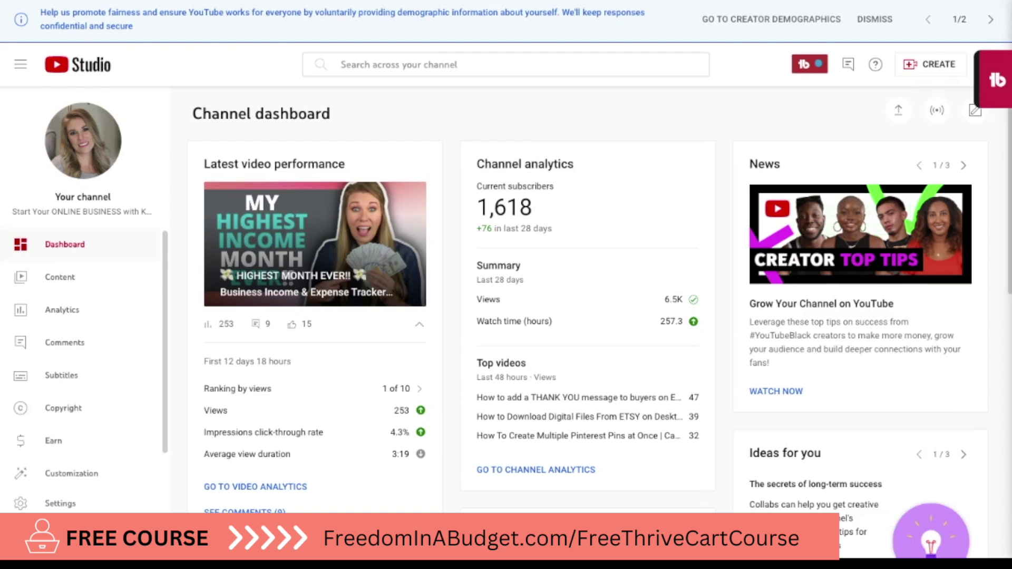
Open the July 2023 Q&A Call video from Content on its watch page, paused
click(335, 281)
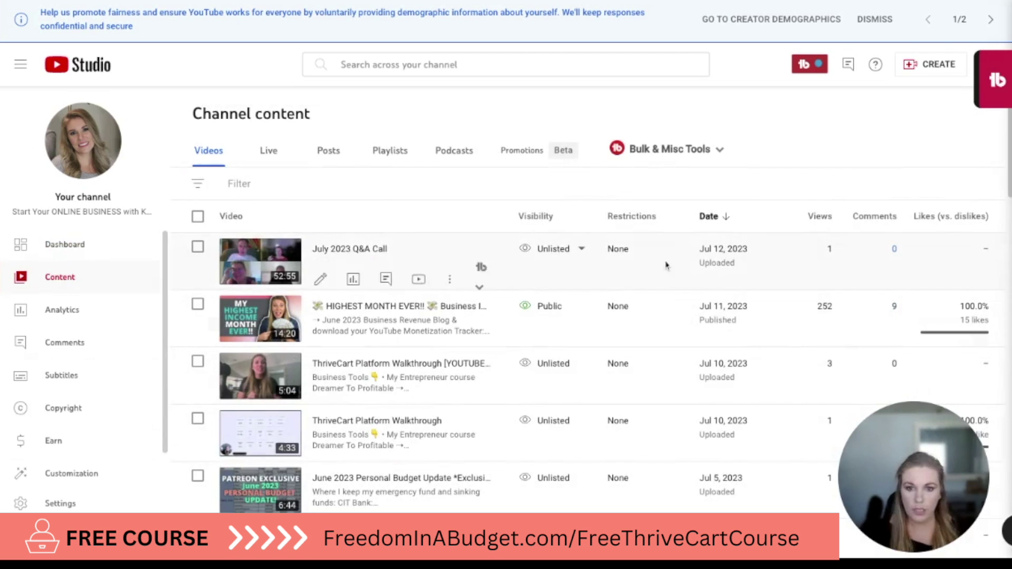
click(321, 280)
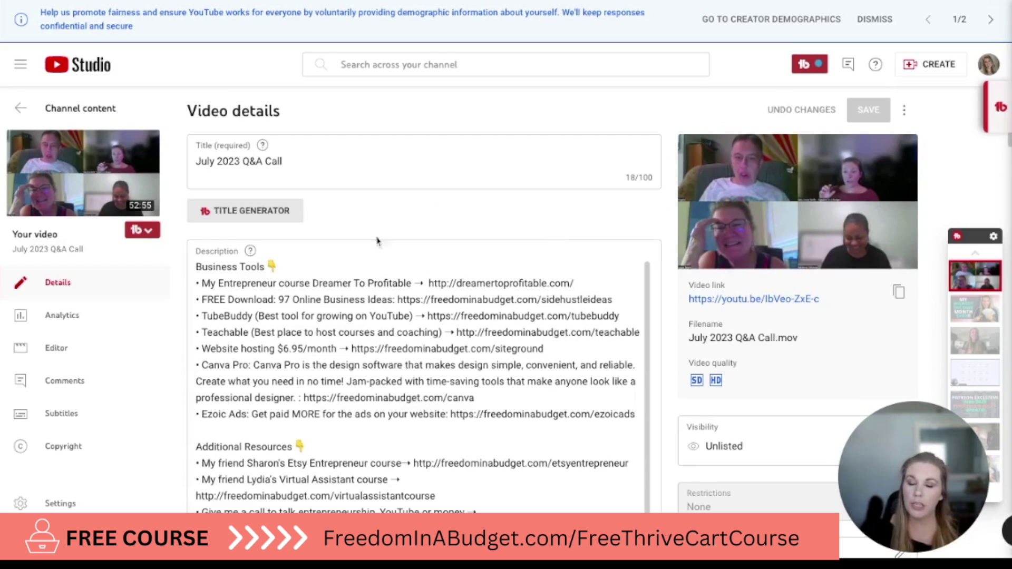
click(770, 300)
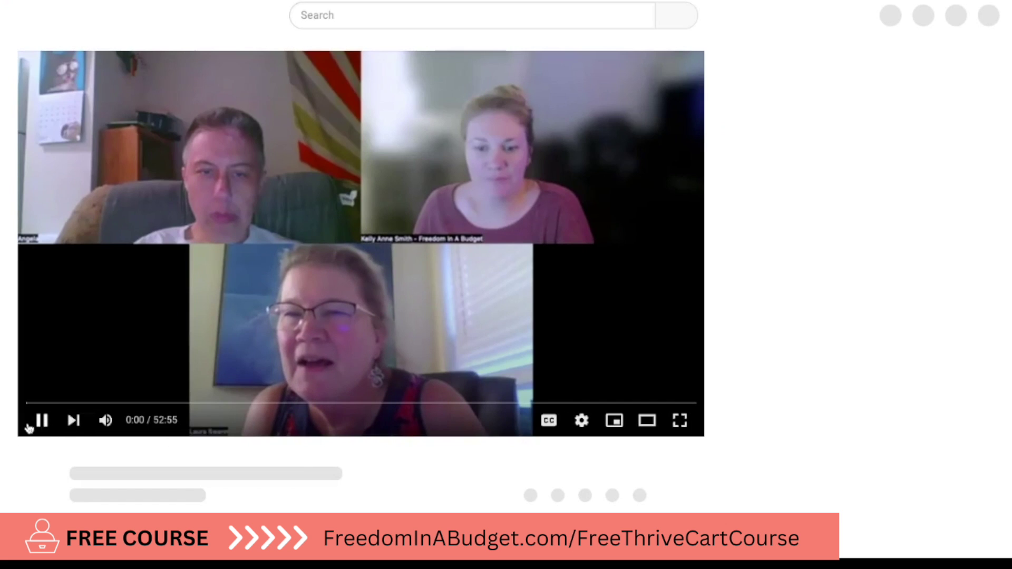
click(38, 422)
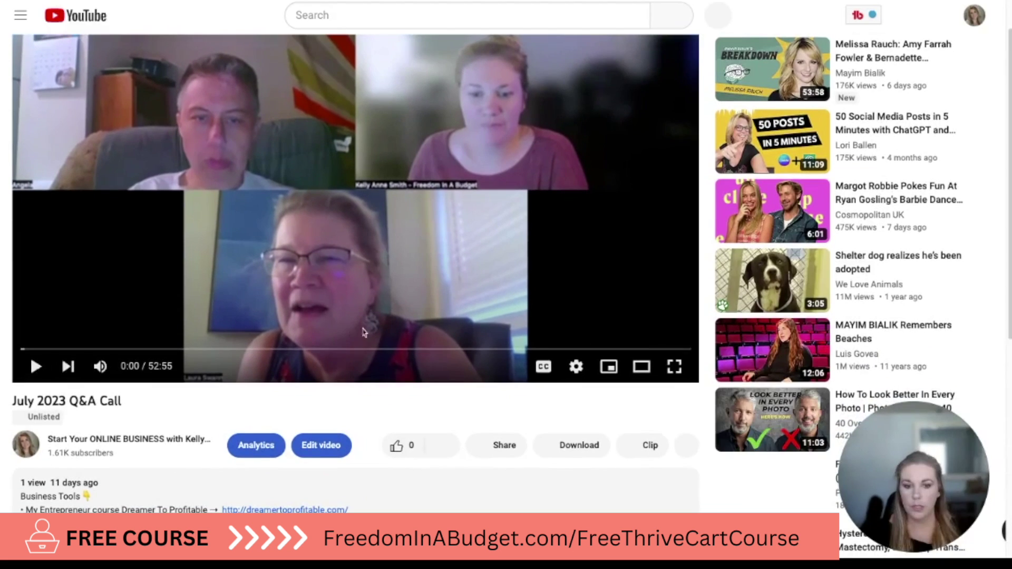
scroll(440, 391, down, 1)
Get the video's embed code with Show player controls unchecked and select it
click(504, 384)
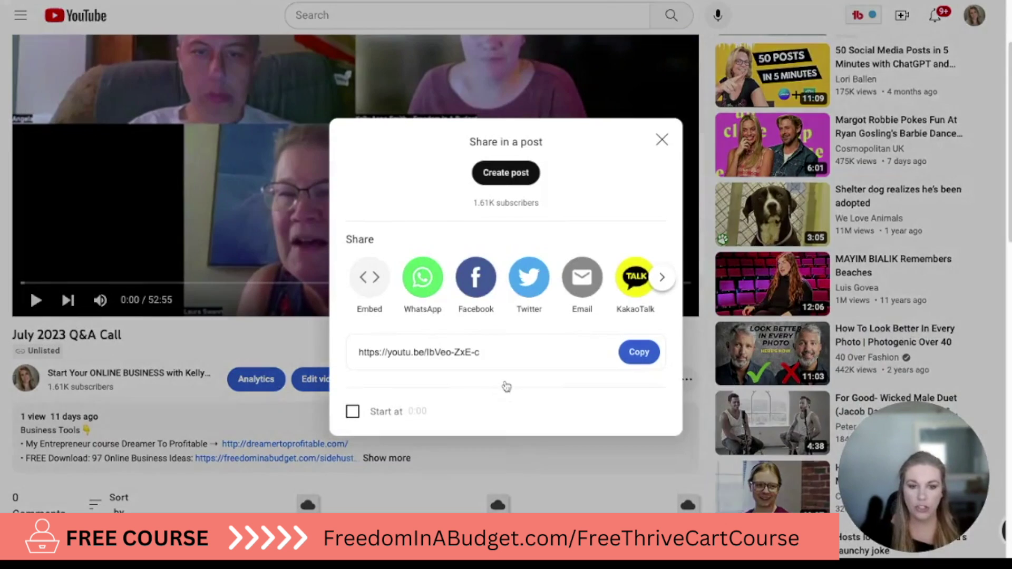
click(370, 281)
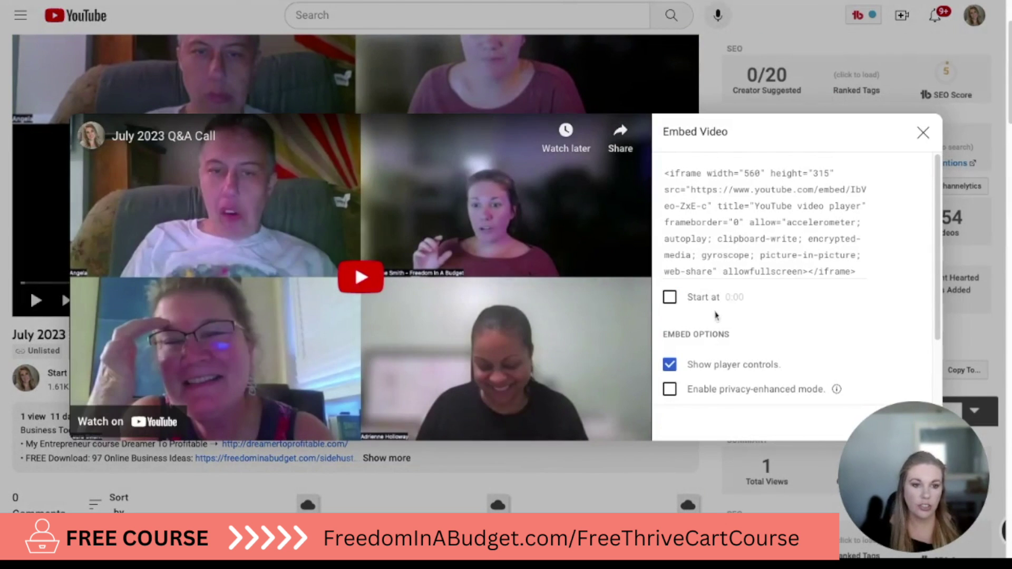
click(727, 214)
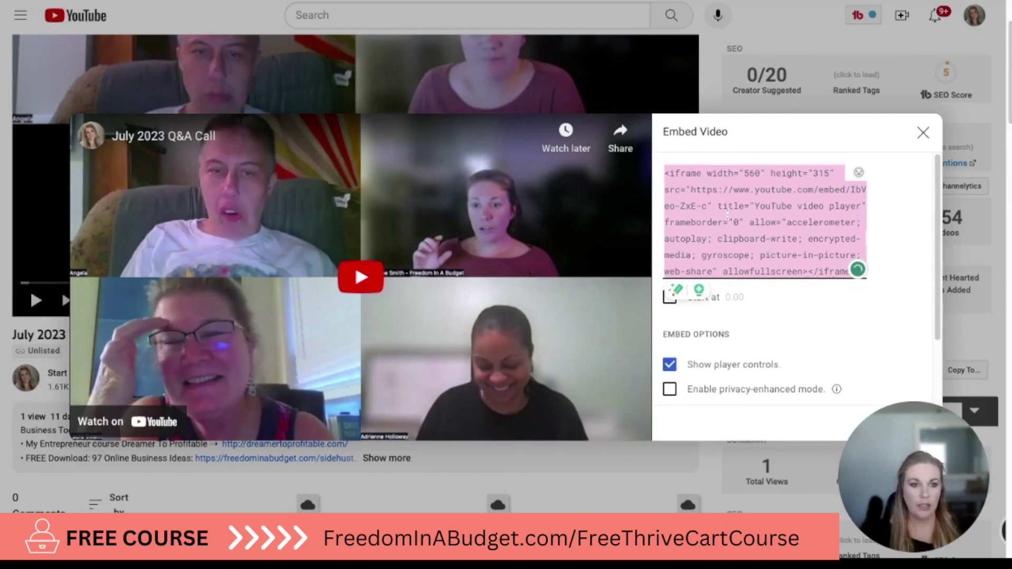
click(670, 365)
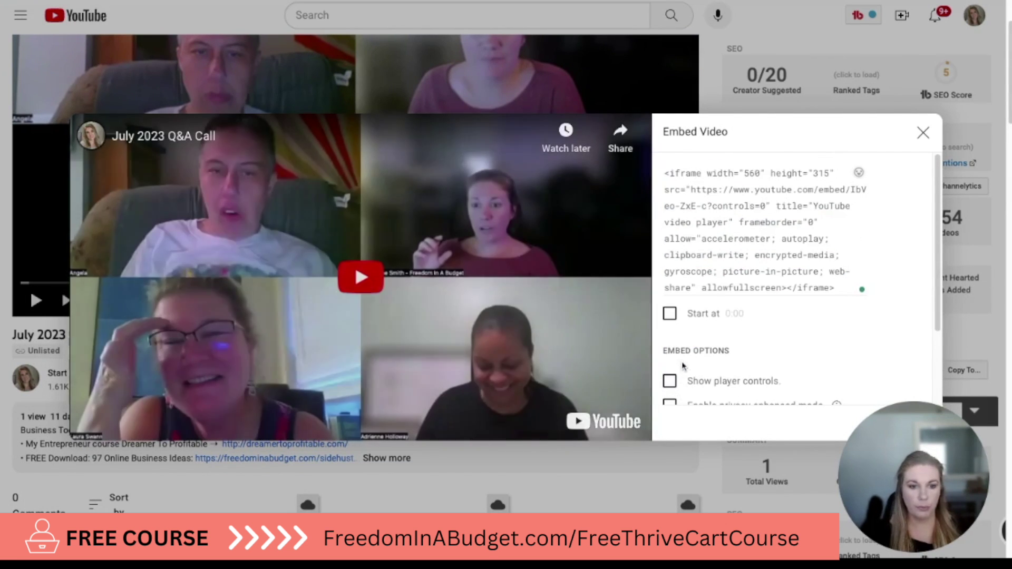
click(720, 245)
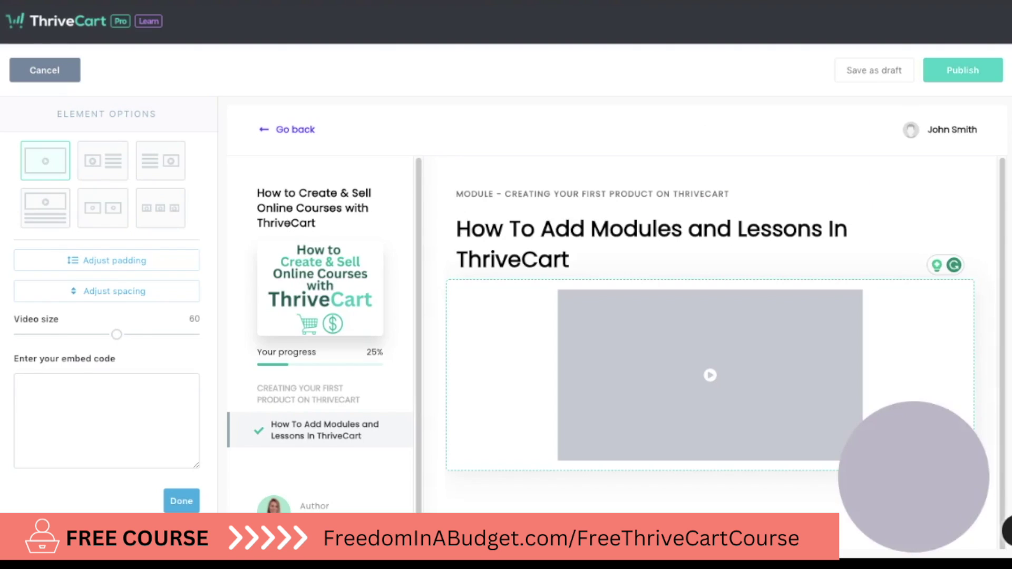
Paste the YouTube embed code into the video block and confirm with Done
click(78, 401)
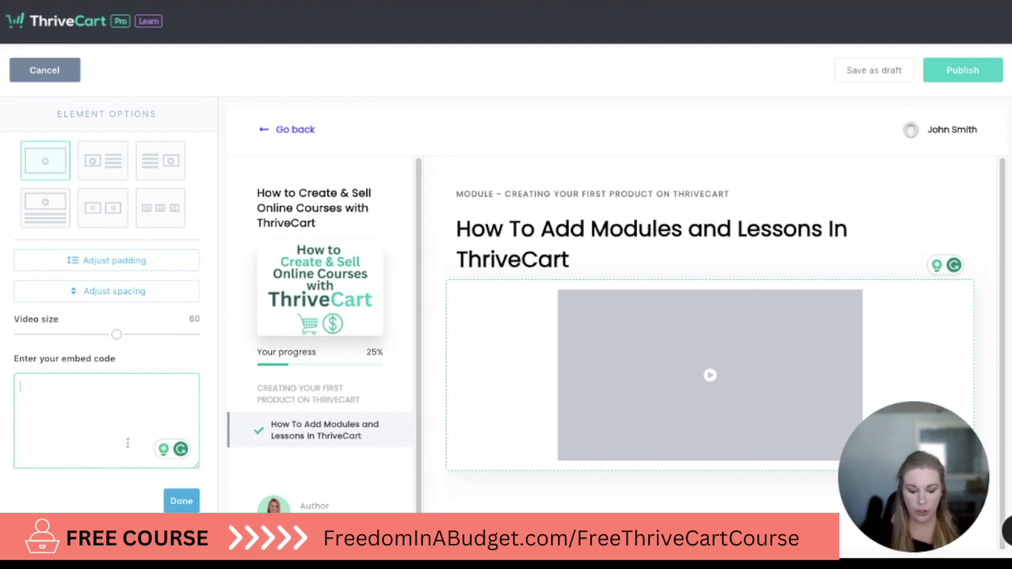
key(ctrl+v)
click(179, 501)
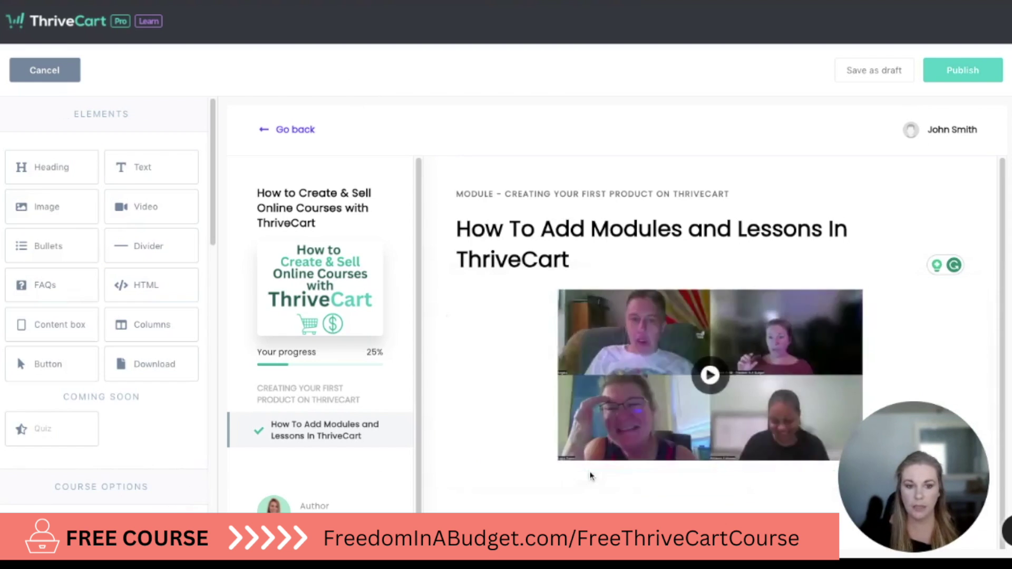
Drag a second Video element below the embedded Q&A call video
mouse_move(664, 327)
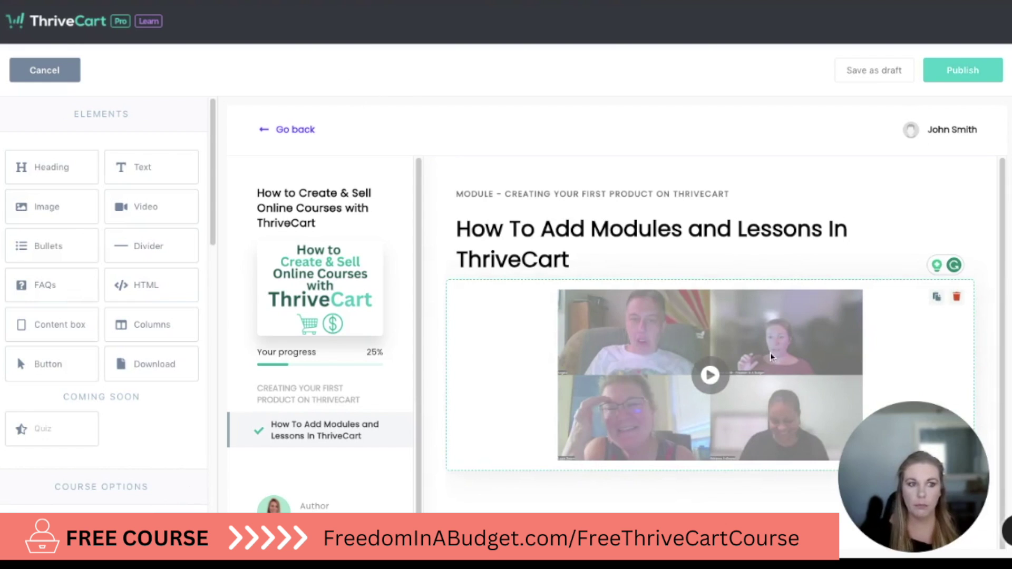
scroll(770, 357, down, 2)
scroll(769, 355, up, 2)
scroll(581, 327, down, 2)
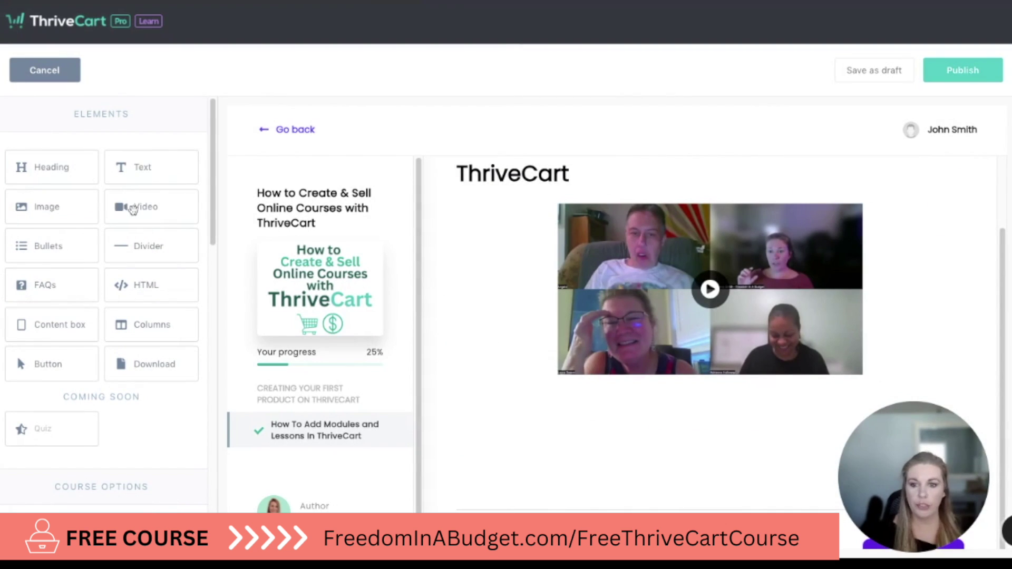
drag(132, 209, 624, 420)
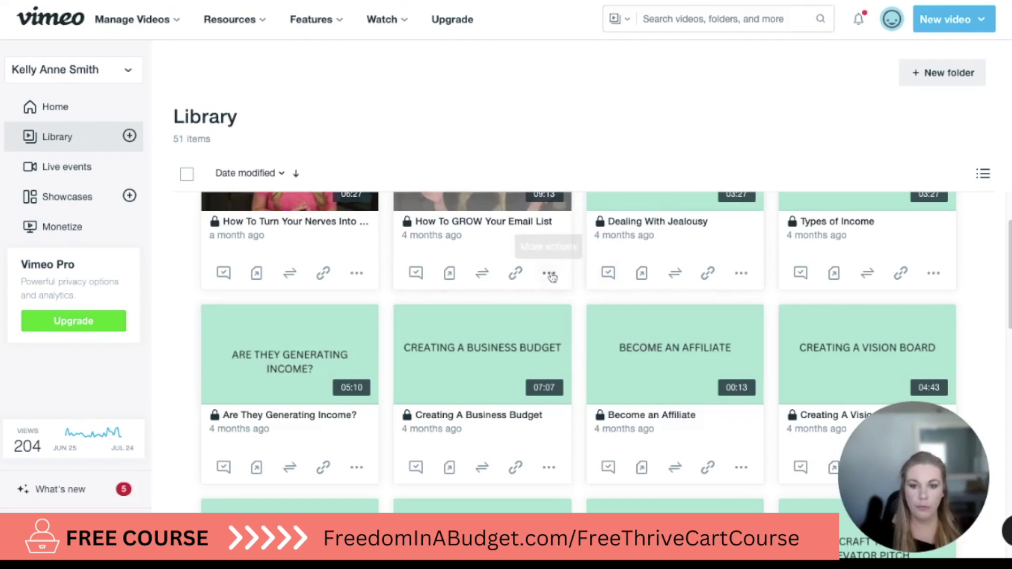
Copy the Vimeo embed code for 'Are They Generating Income?' and paste it into the second video block
click(289, 376)
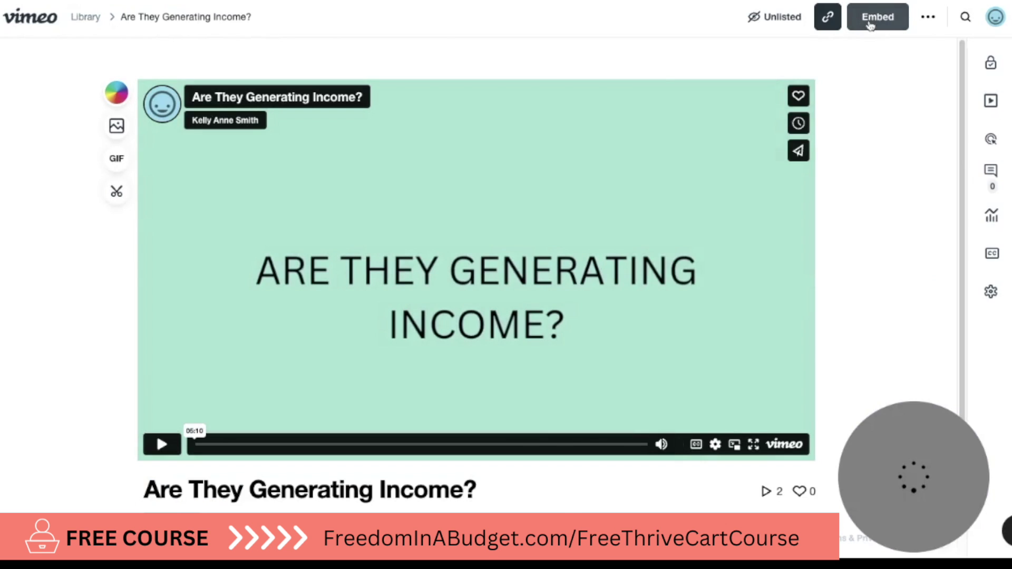
click(870, 24)
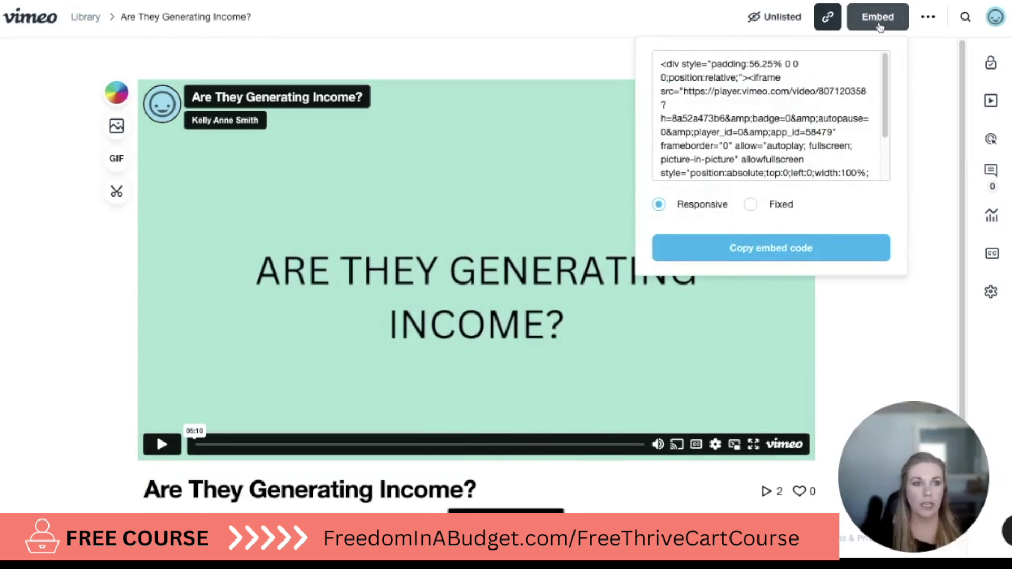
click(740, 245)
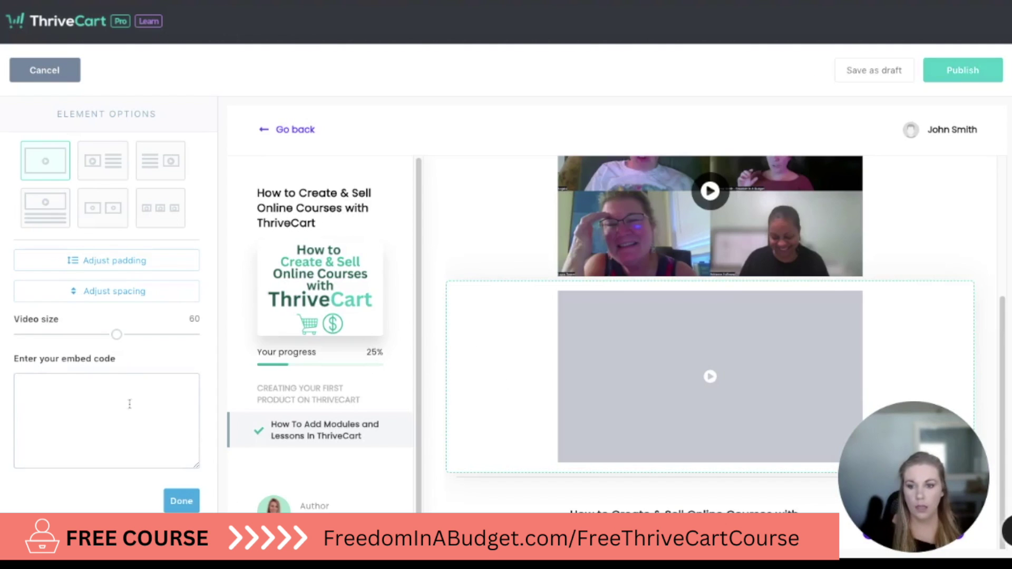
click(124, 391)
key(ctrl+v)
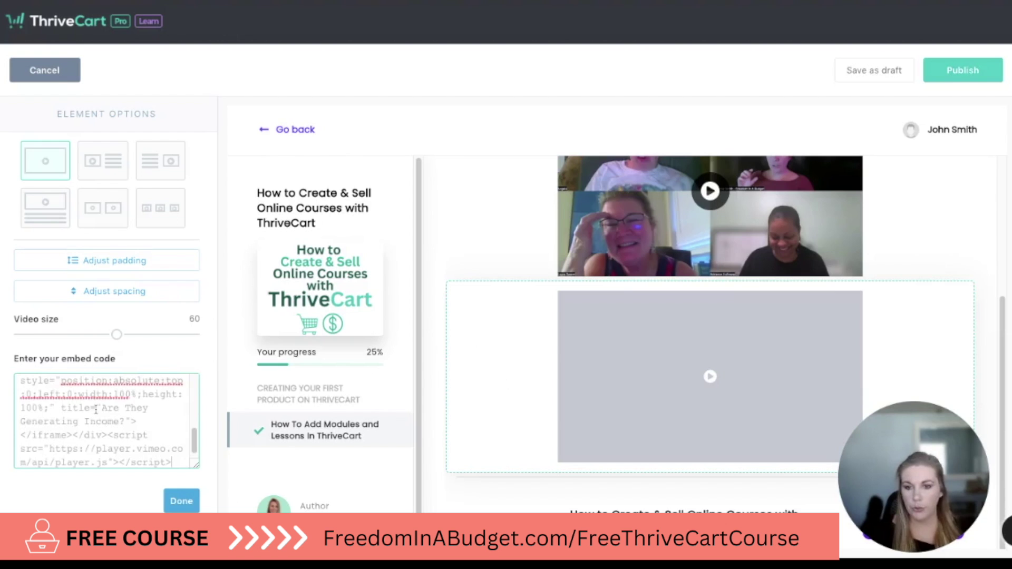
Finish the Vimeo video block, publish the lesson, and review both videos in the student preview
click(181, 501)
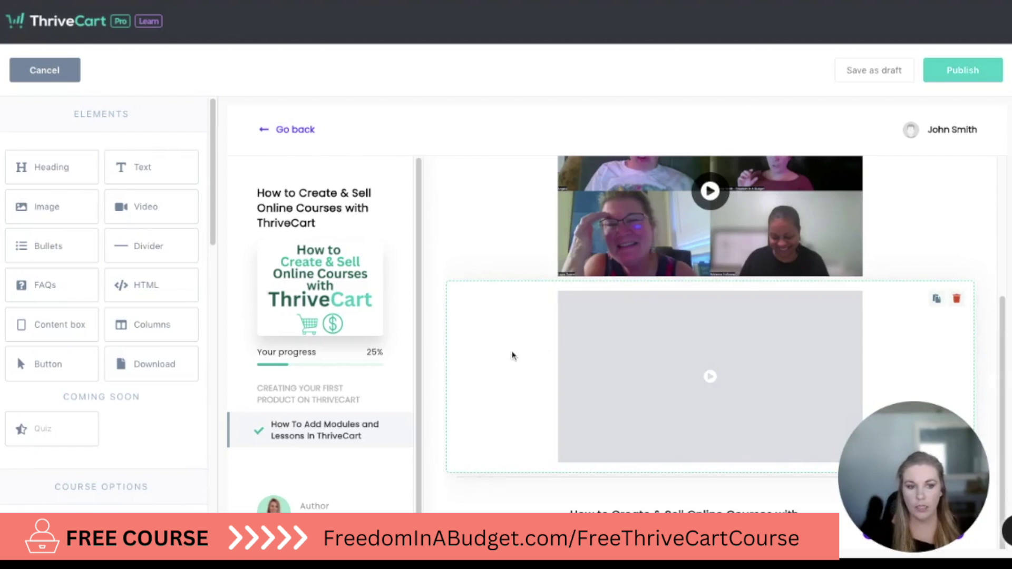
click(963, 70)
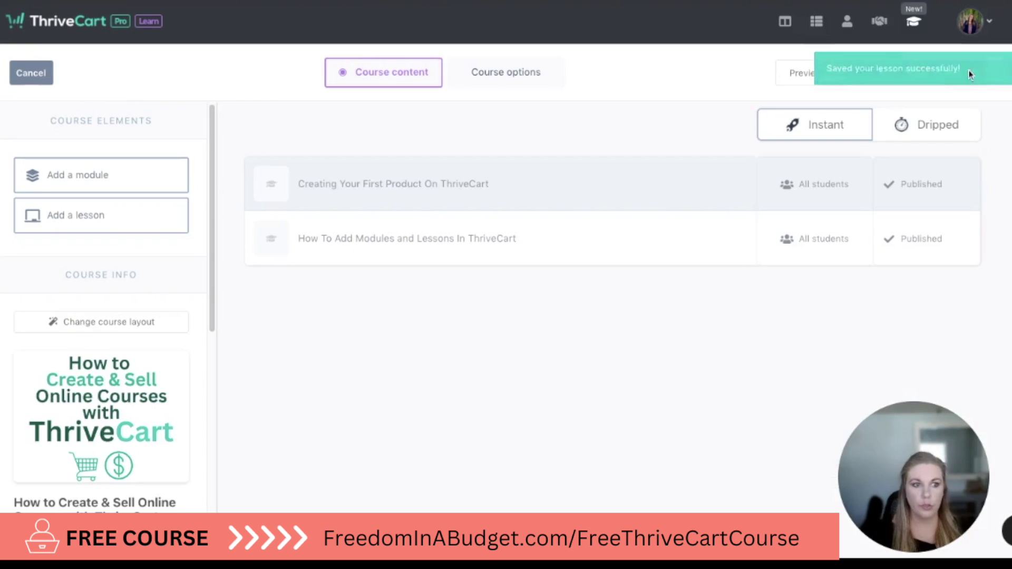
click(799, 74)
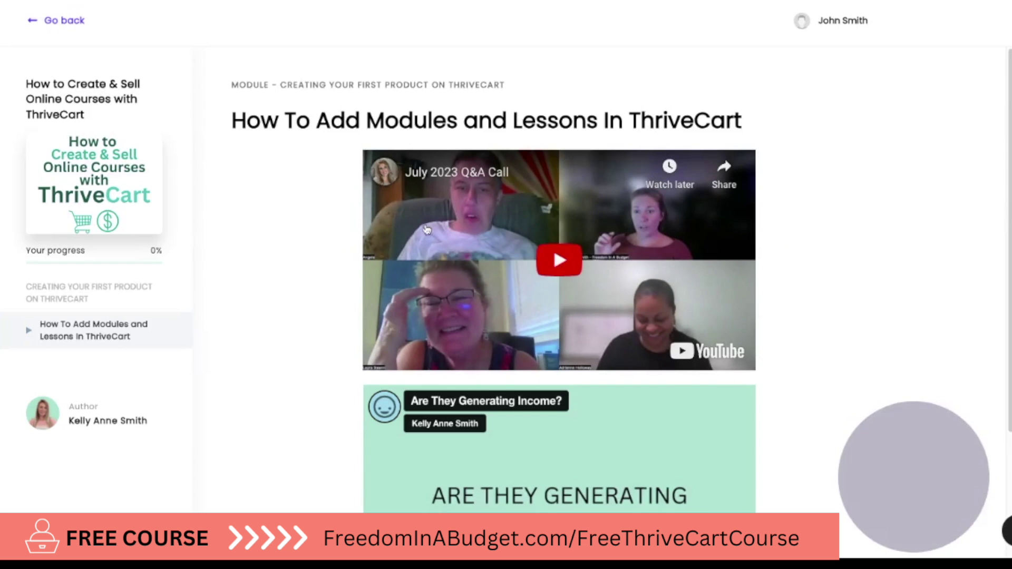
scroll(363, 240, down, 5)
scroll(332, 323, up, 5)
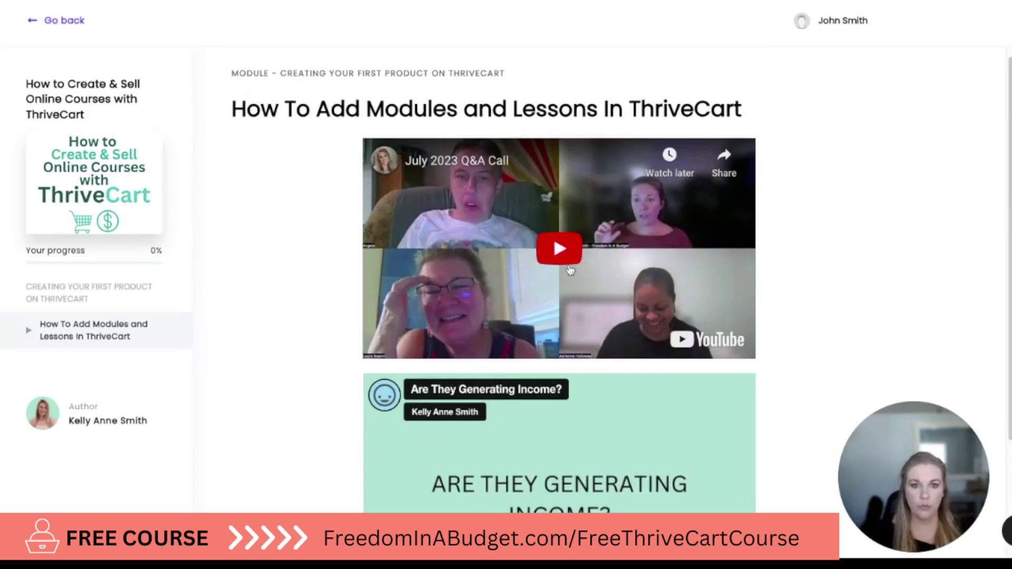
scroll(530, 299, down, 3)
scroll(335, 227, up, 2)
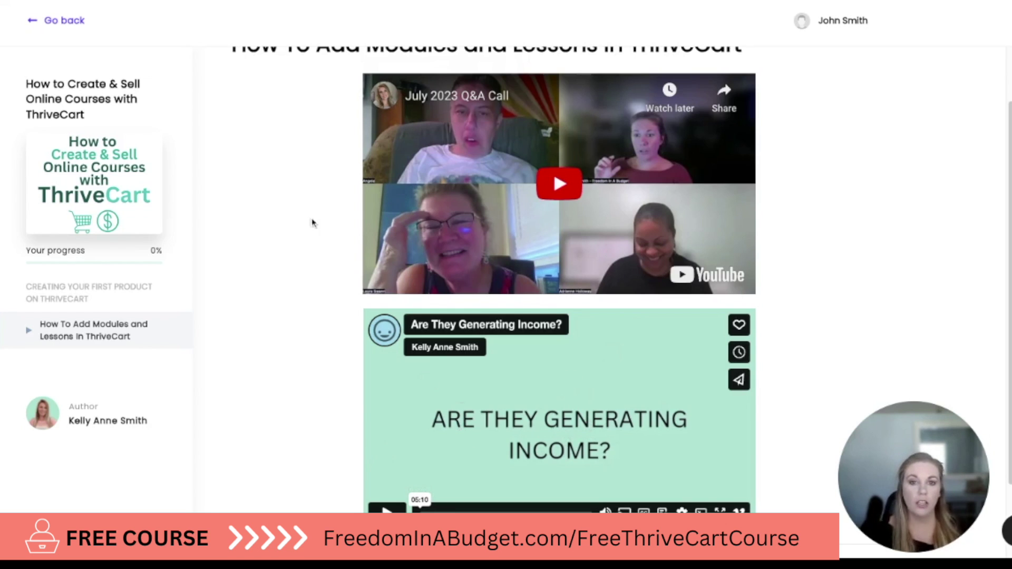
scroll(278, 210, up, 2)
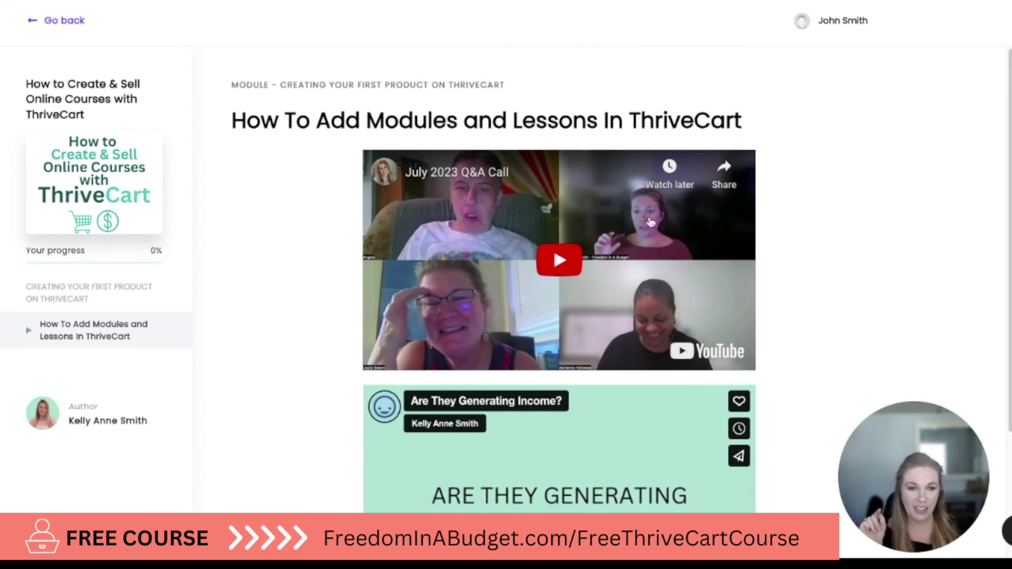
scroll(584, 249, down, 5)
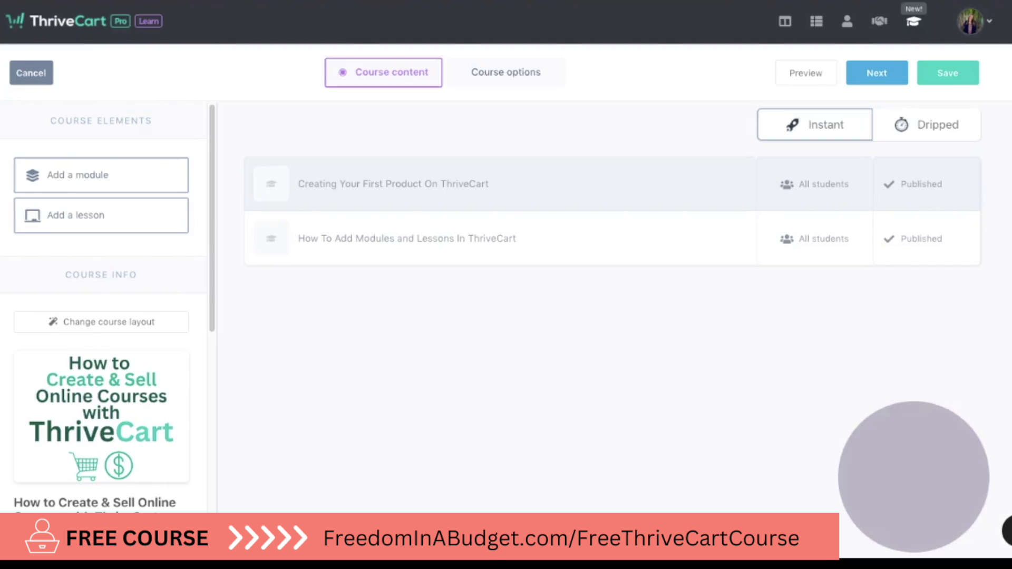
Try the YouTube block's layouts, keep single full-width video, and insert a text block under the title
click(689, 238)
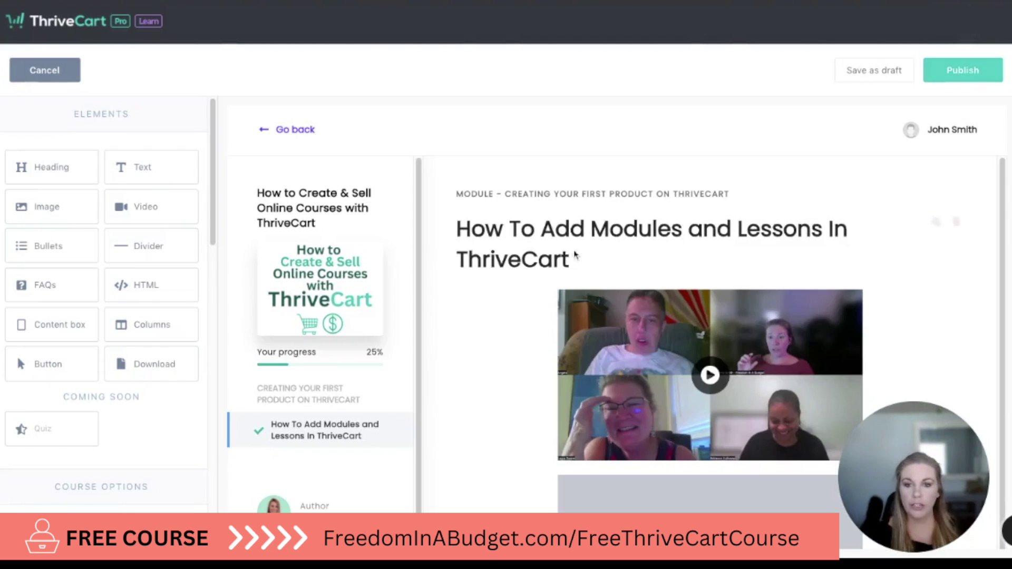
click(516, 376)
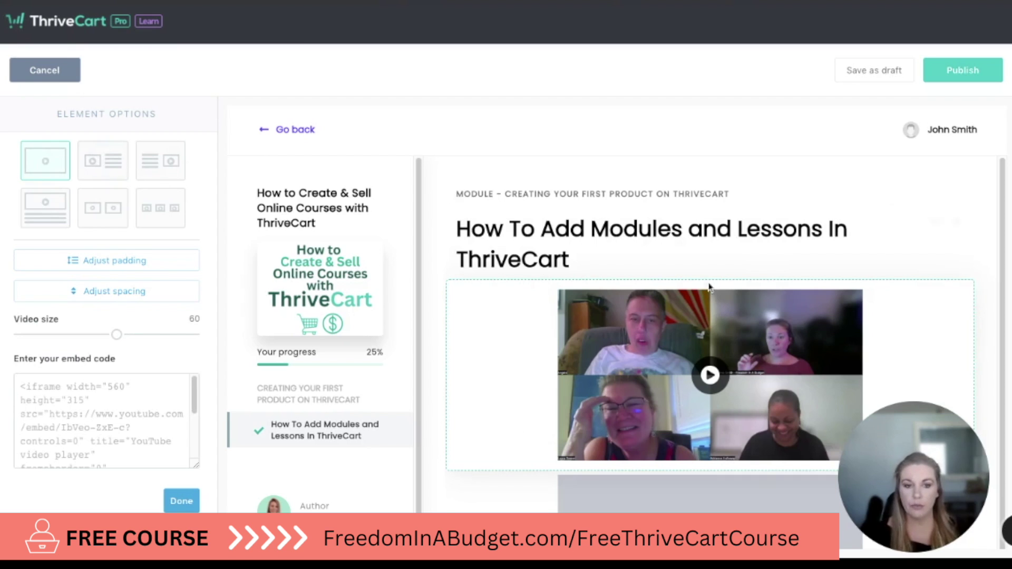
click(110, 168)
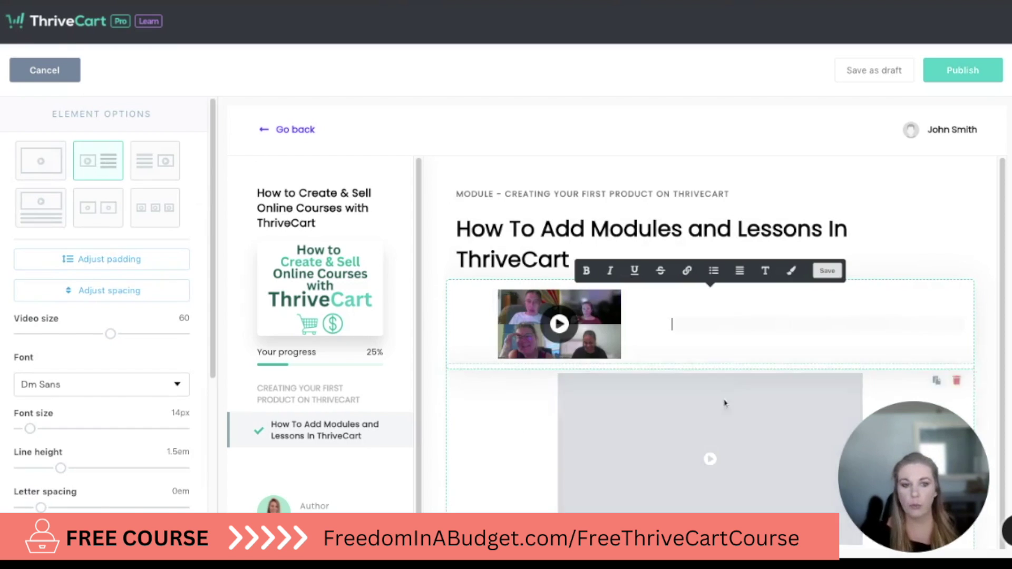
text(Test)
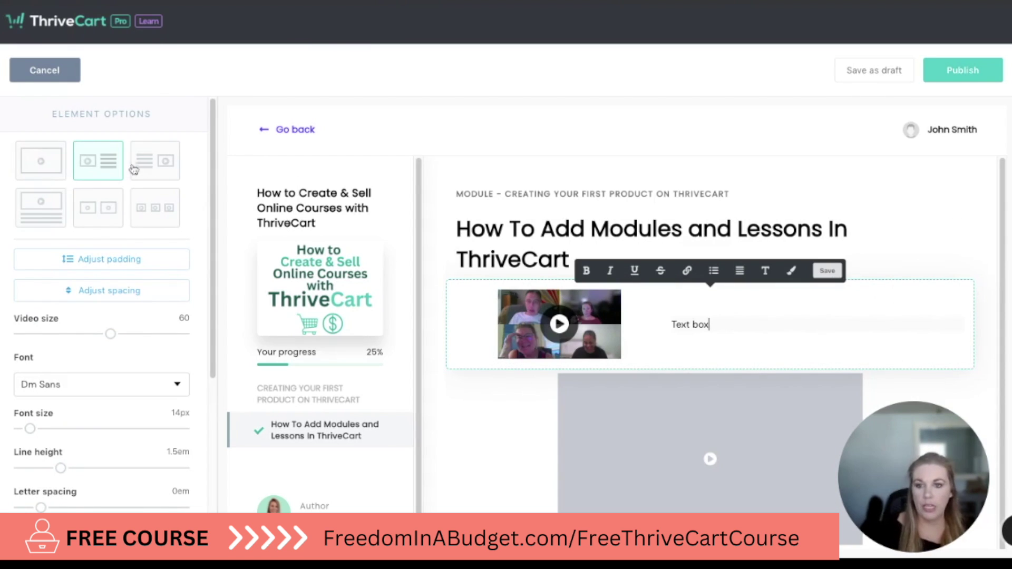
click(151, 169)
click(53, 224)
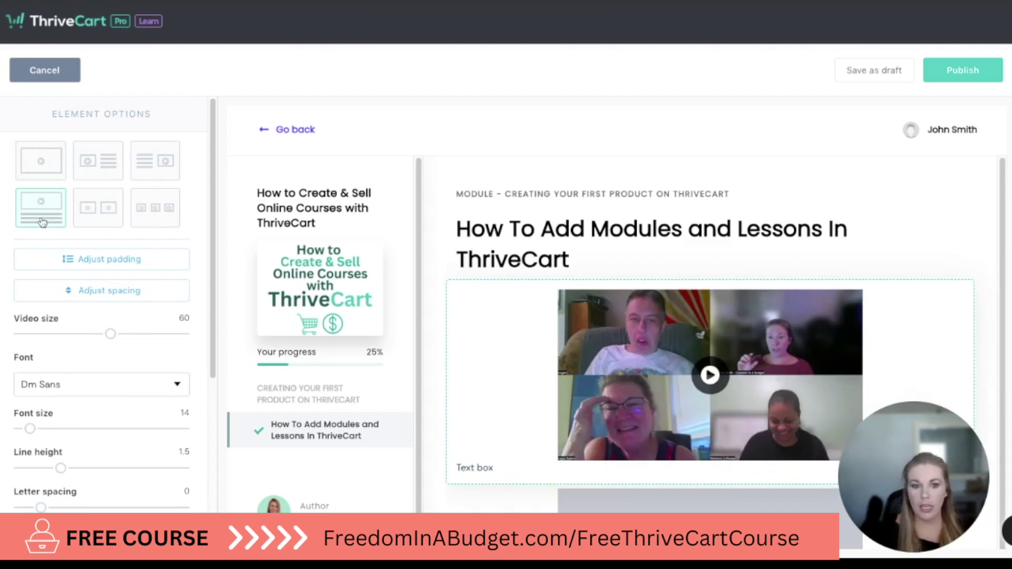
click(101, 224)
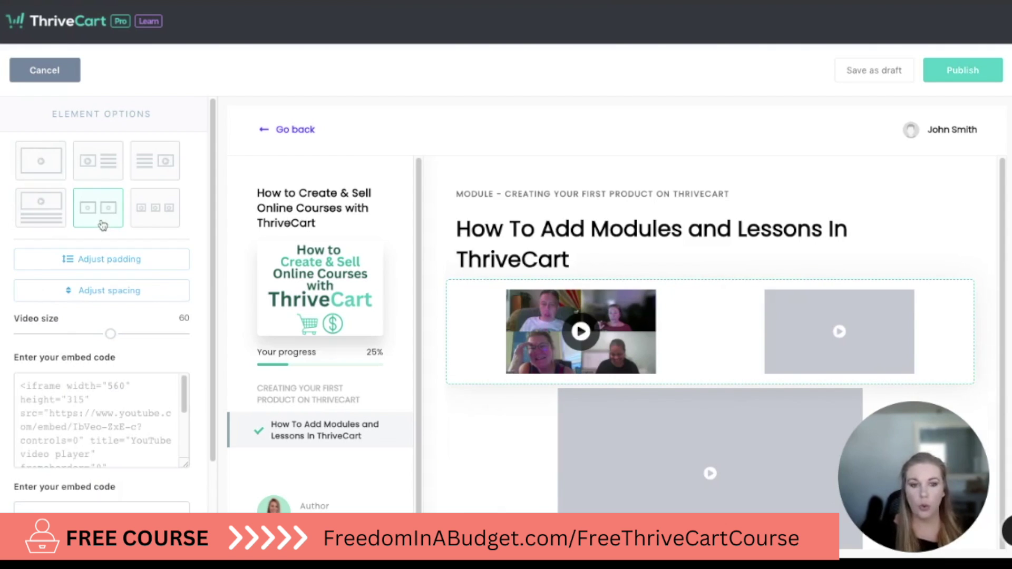
click(165, 223)
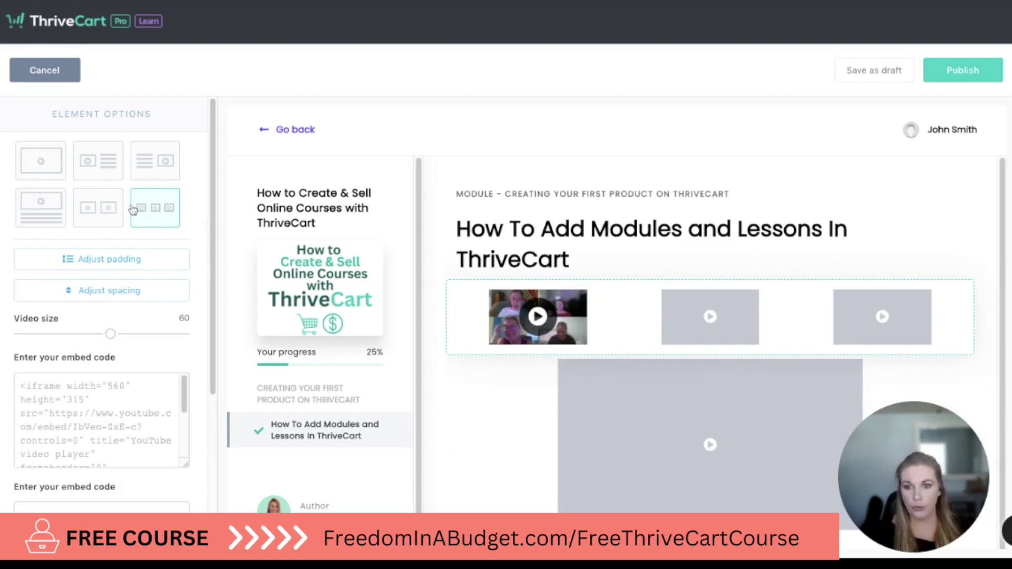
click(91, 175)
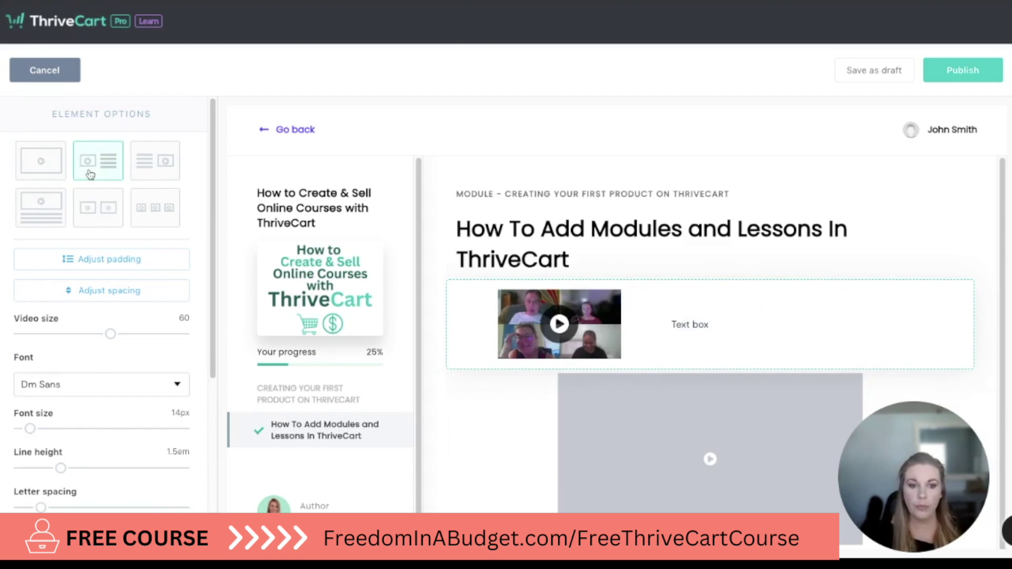
click(53, 169)
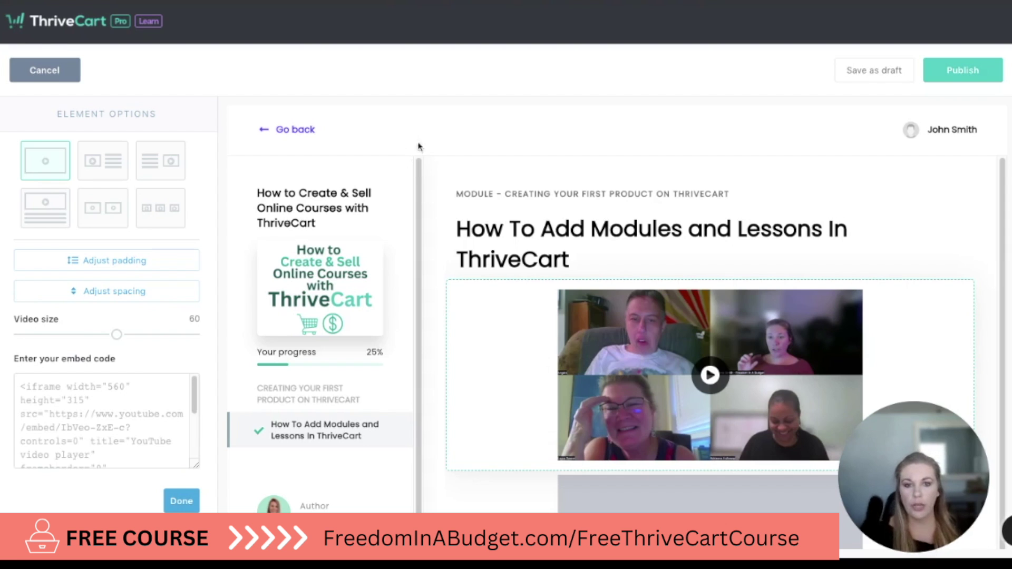
click(379, 133)
drag(157, 159, 685, 296)
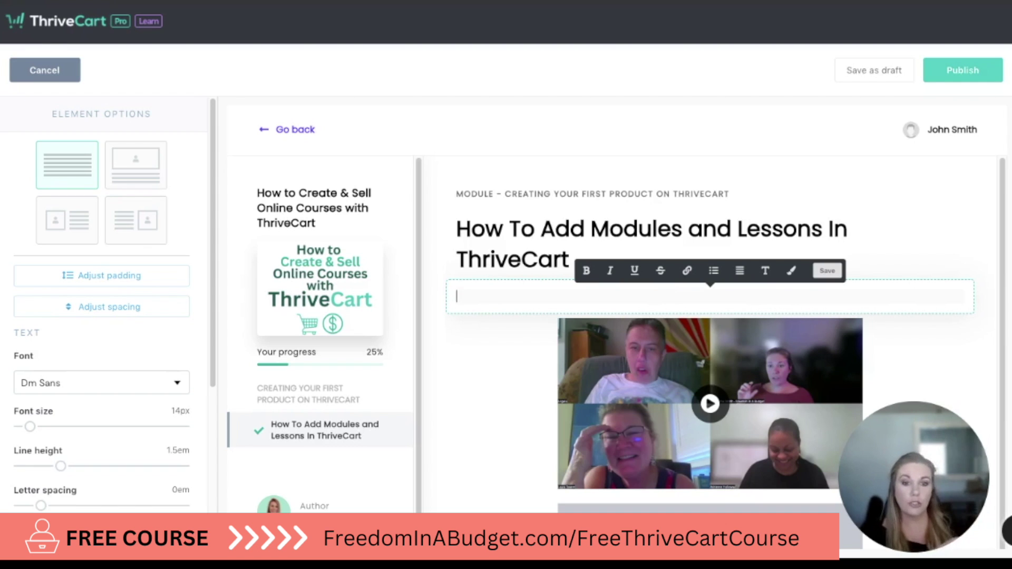
Write 'Add video notes and links here:' in the new text block
scroll(500, 310, down, 5)
scroll(500, 311, up, 5)
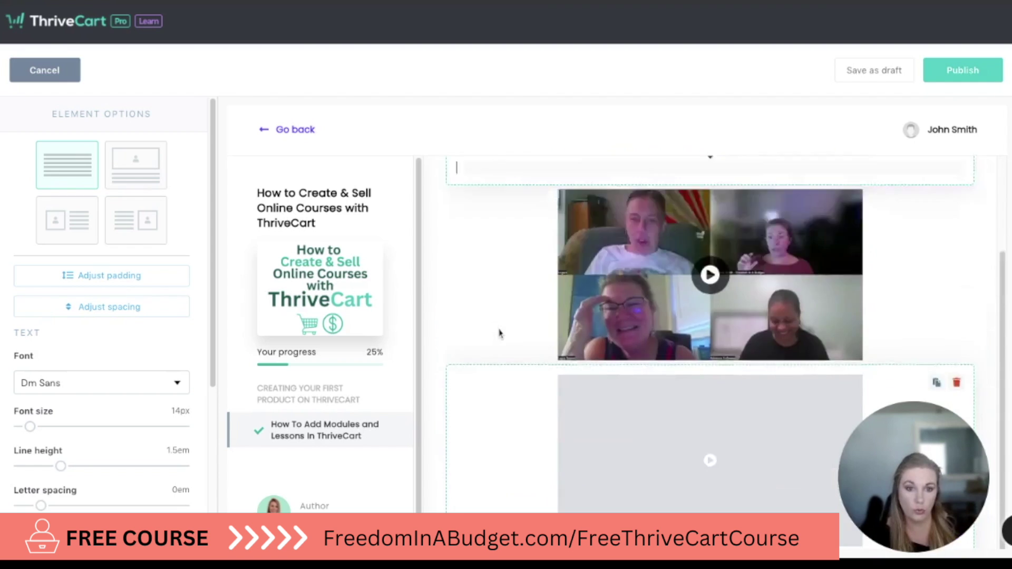
click(506, 294)
text(Add video notes an)
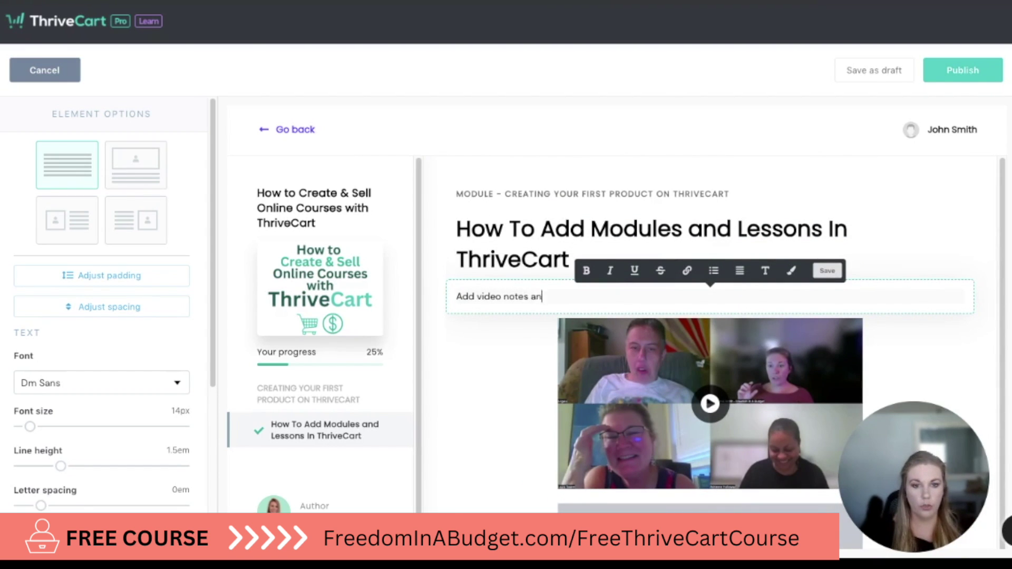
text(d links here)
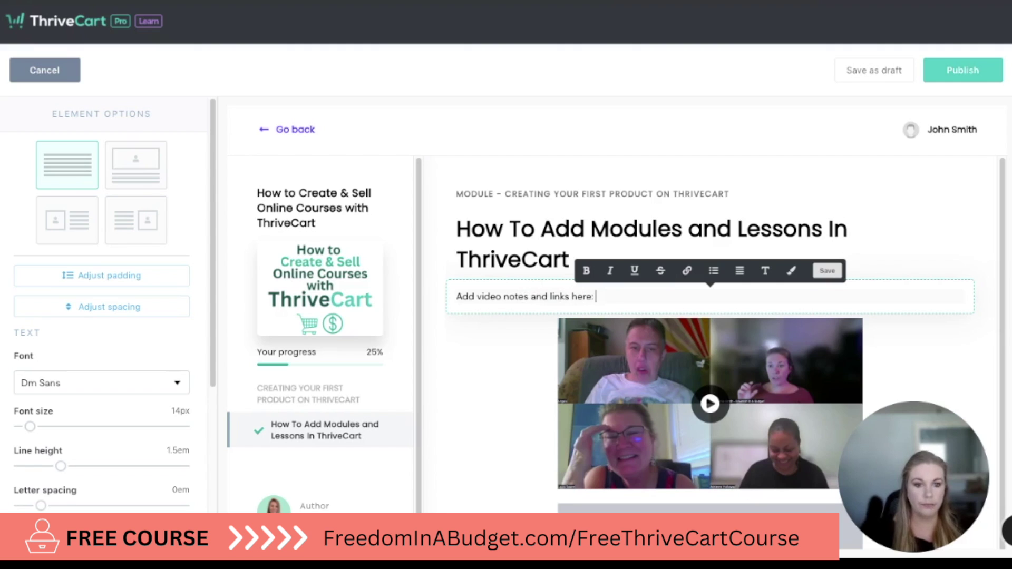
text(:)
key(Return)
Add a bulleted list with Point #1, Point #2 and Link
click(714, 270)
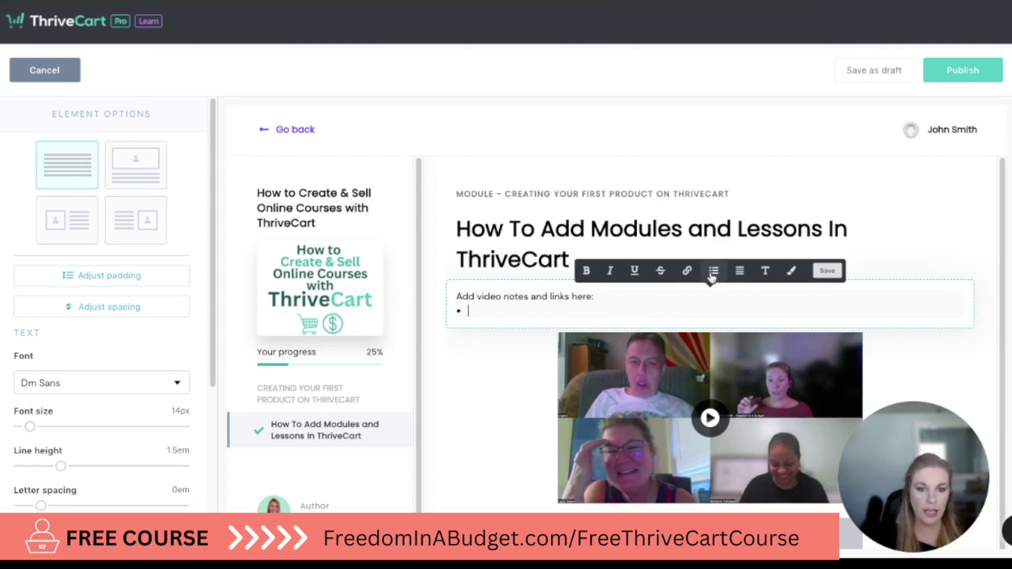
click(740, 270)
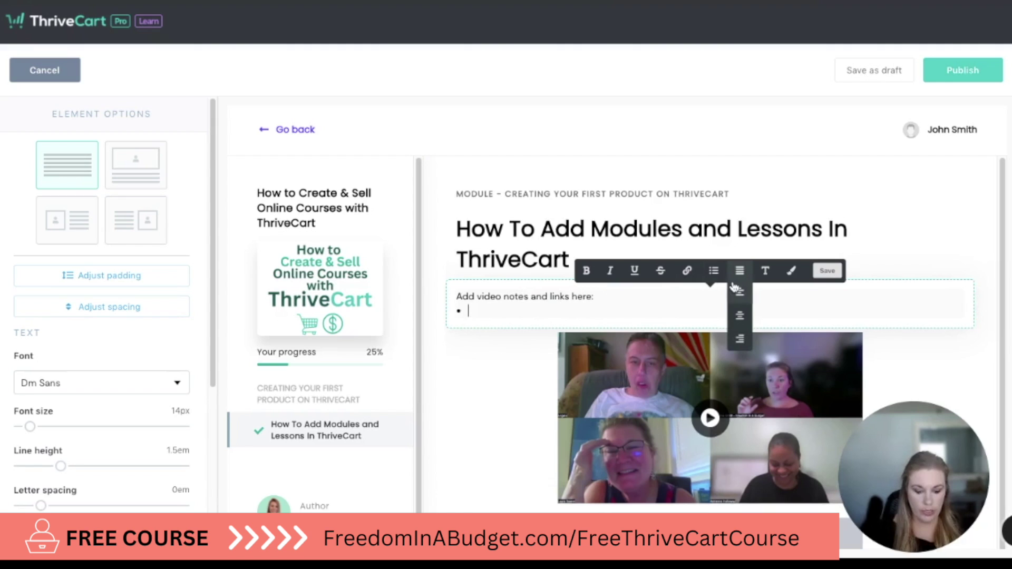
text(Point #1)
key(Return)
text(Point )
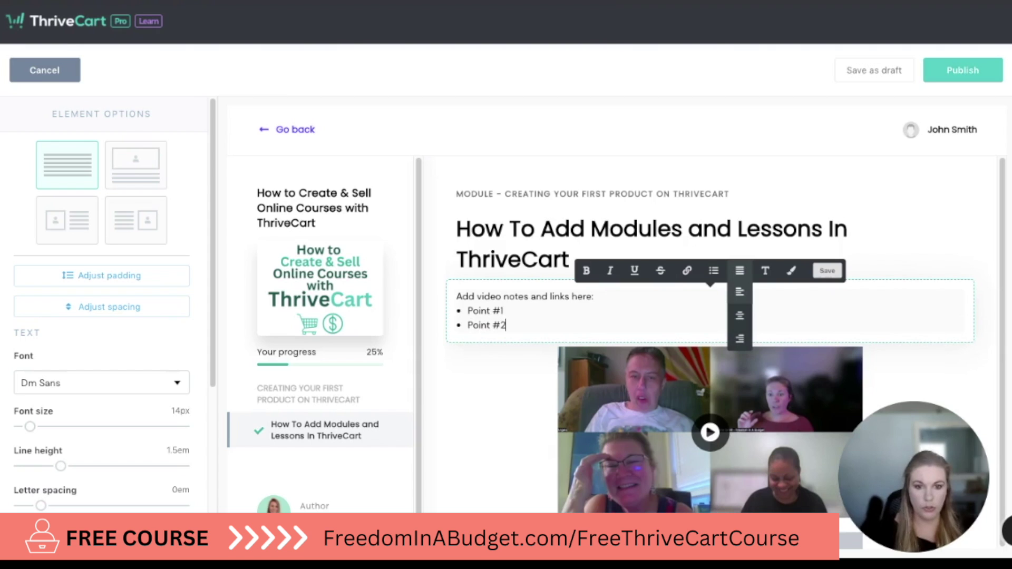
text(#2)
key(Return)
text(Links:)
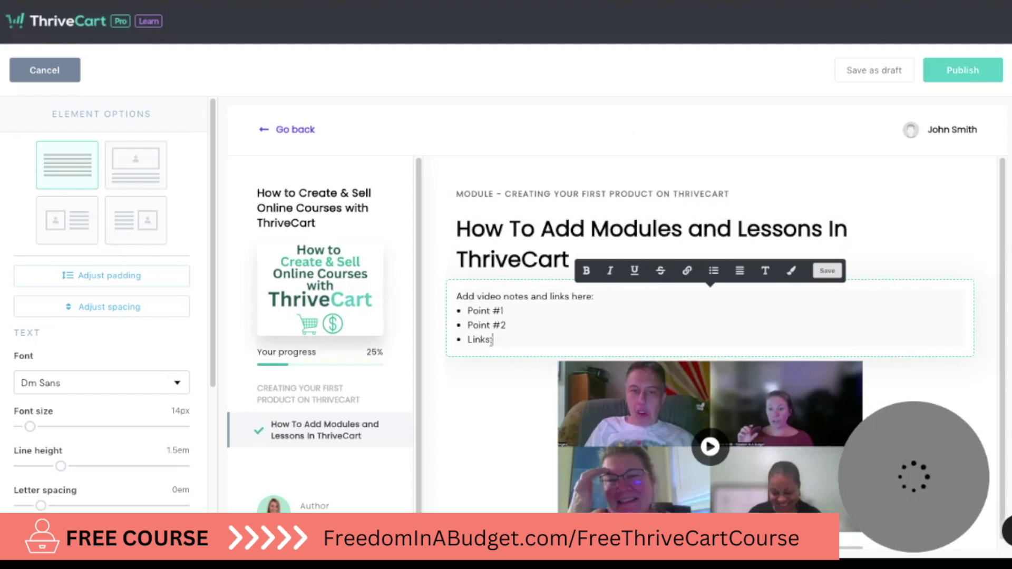
Hyperlink the word Links to the pasted video URL
double_click(490, 341)
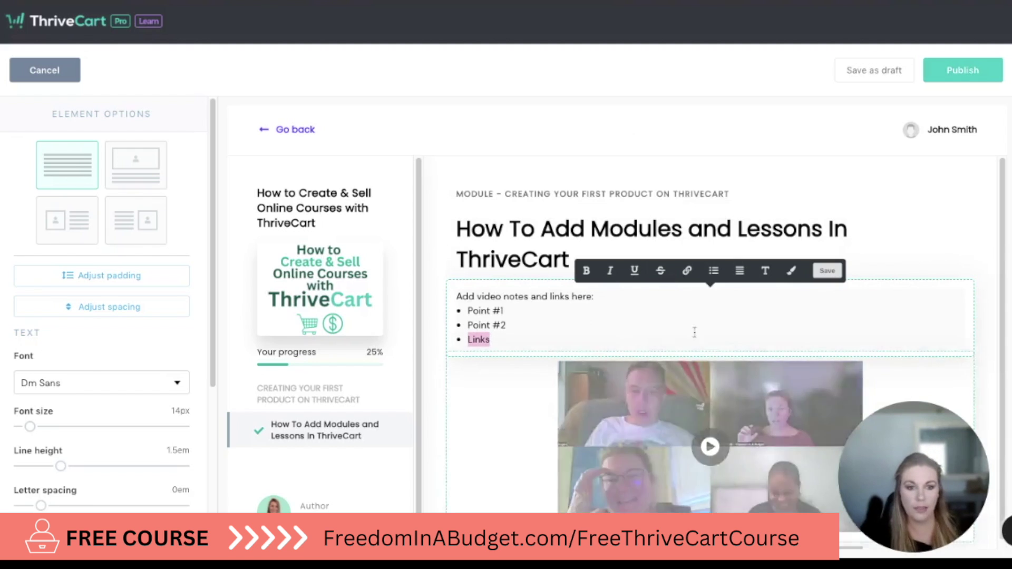
click(687, 271)
key(ctrl+v)
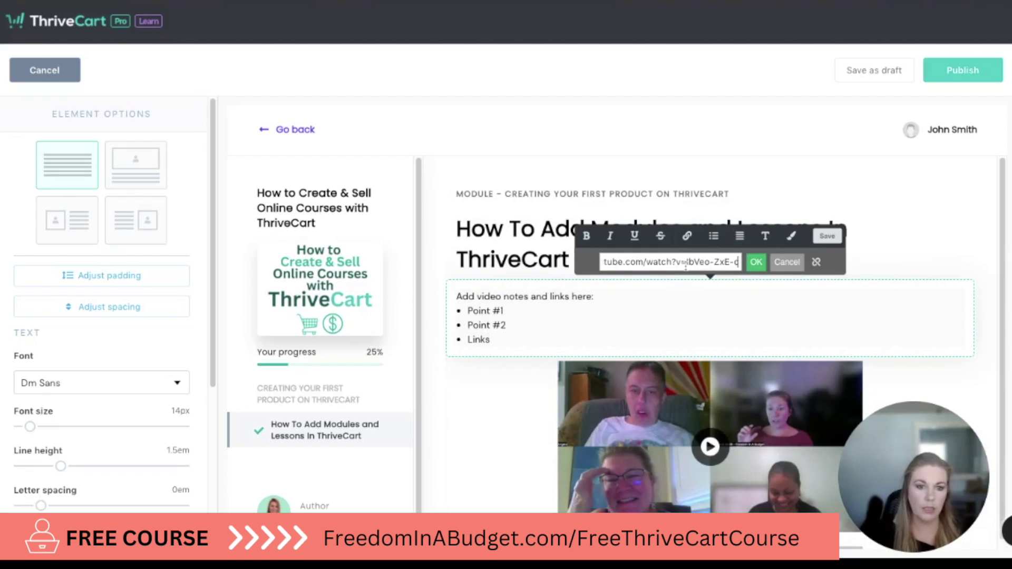
click(756, 262)
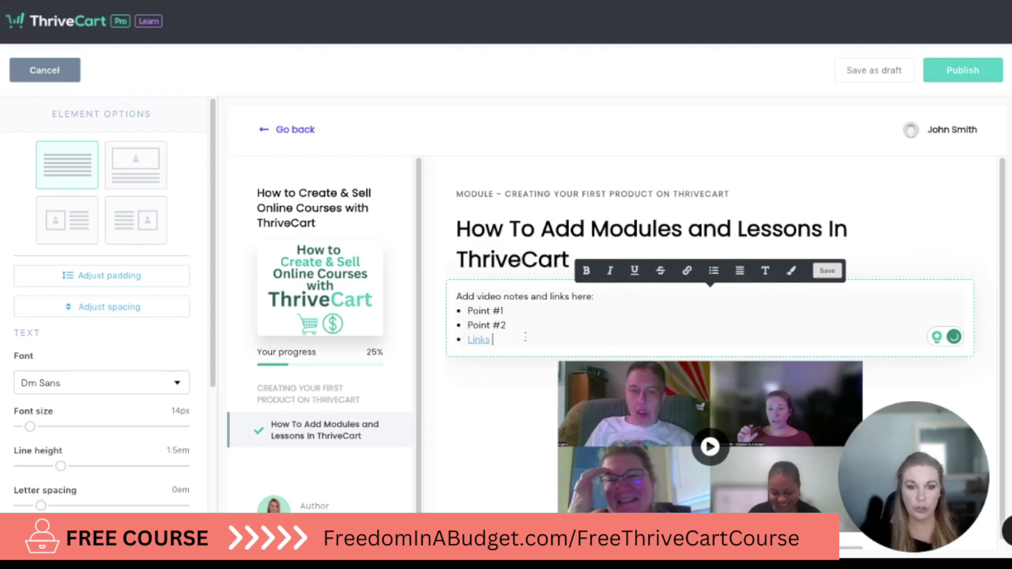
Add a plain 'Affiliate link disclosure' line after the bullet list
key(Return)
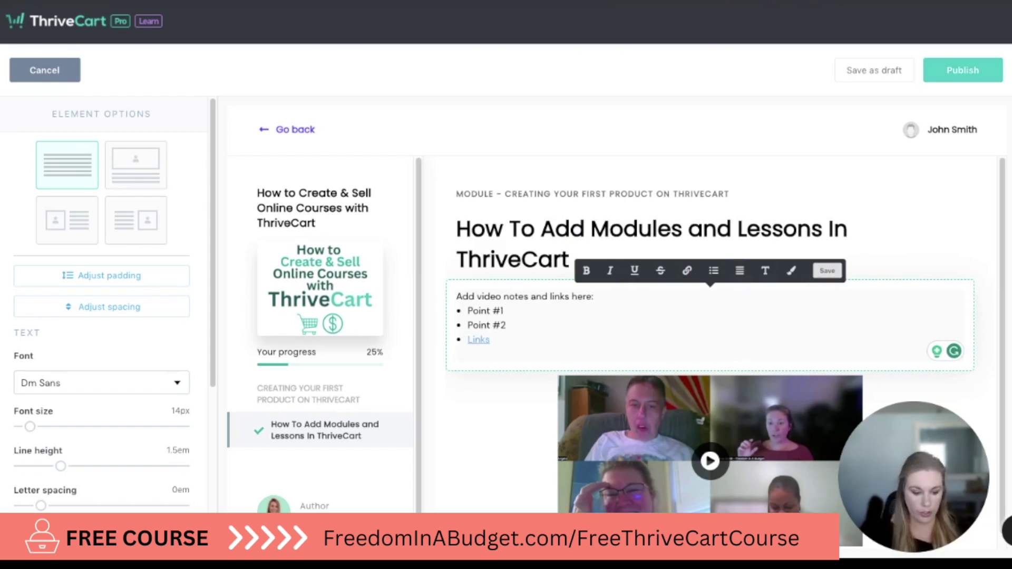
key(Return)
text(Affiliate )
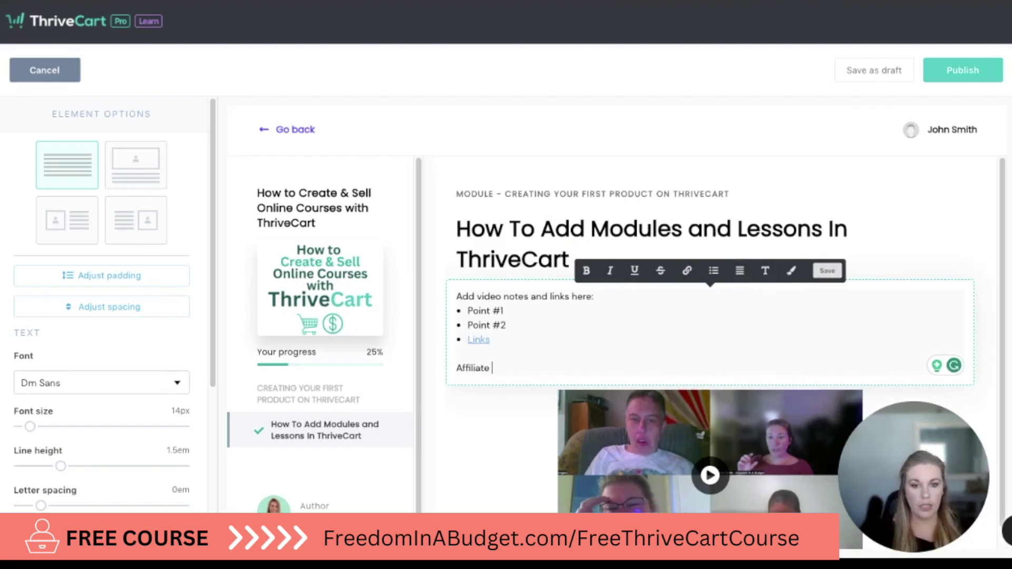
text(link disclosure:)
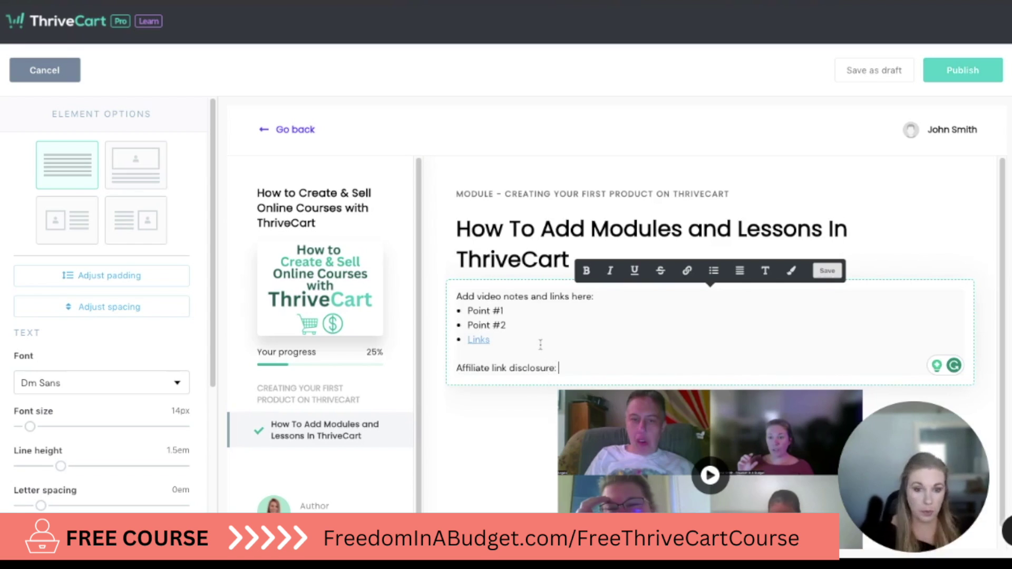
scroll(540, 348, down, 3)
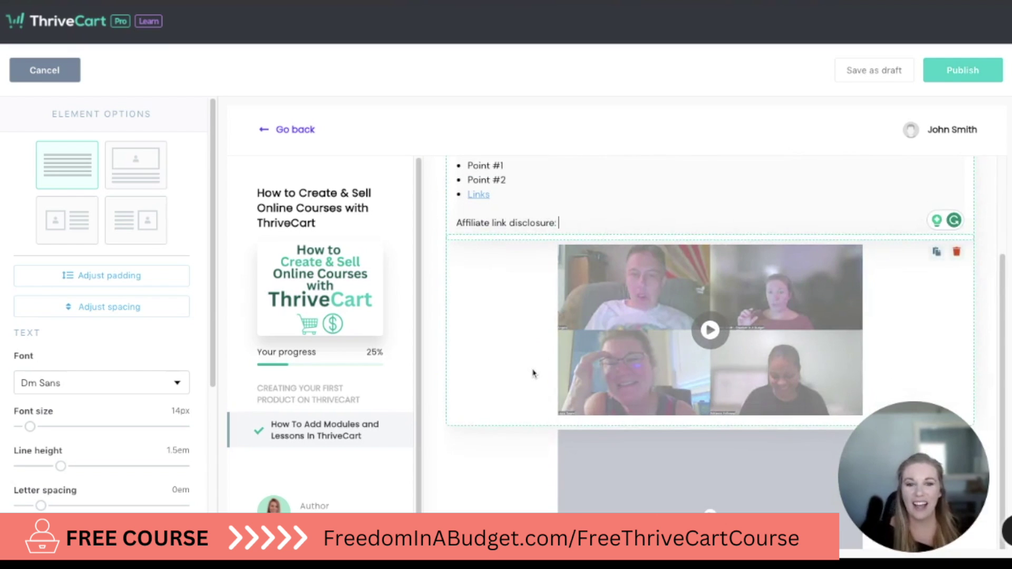
scroll(531, 373, up, 2)
click(436, 147)
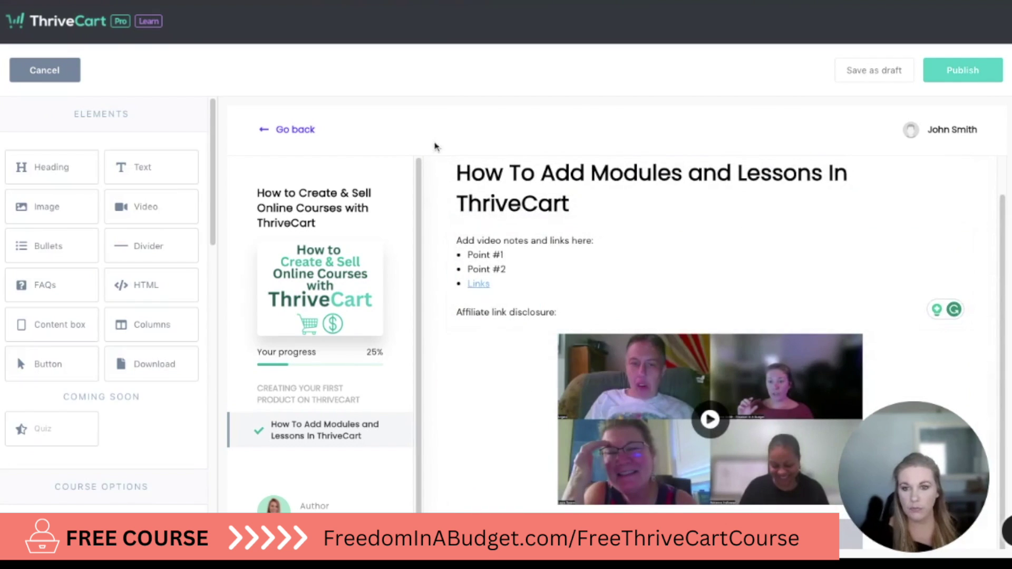
Add an image block below the disclosure with the testimonial email screenshot at 45% width
drag(50, 205, 509, 340)
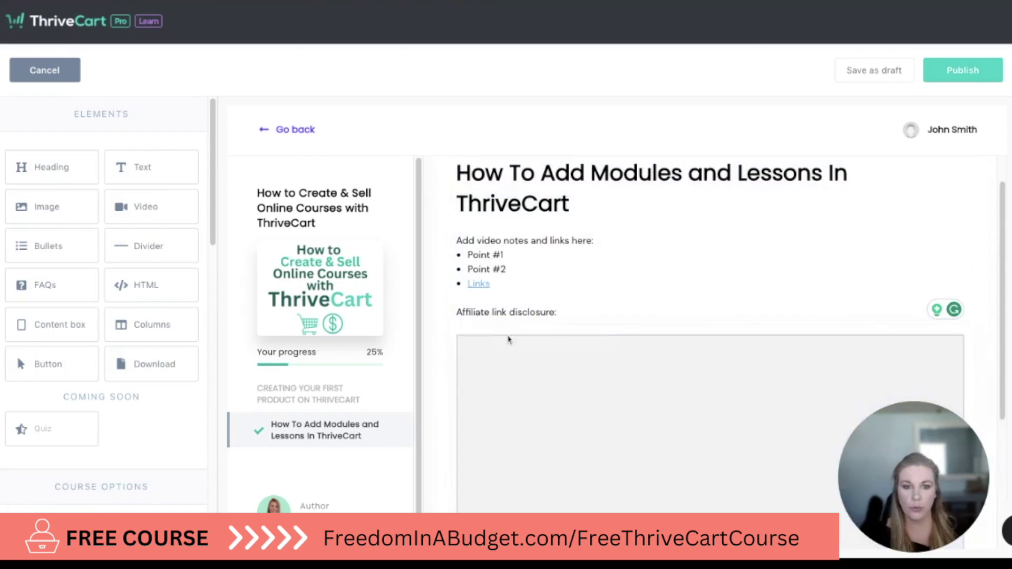
scroll(429, 345, down, 5)
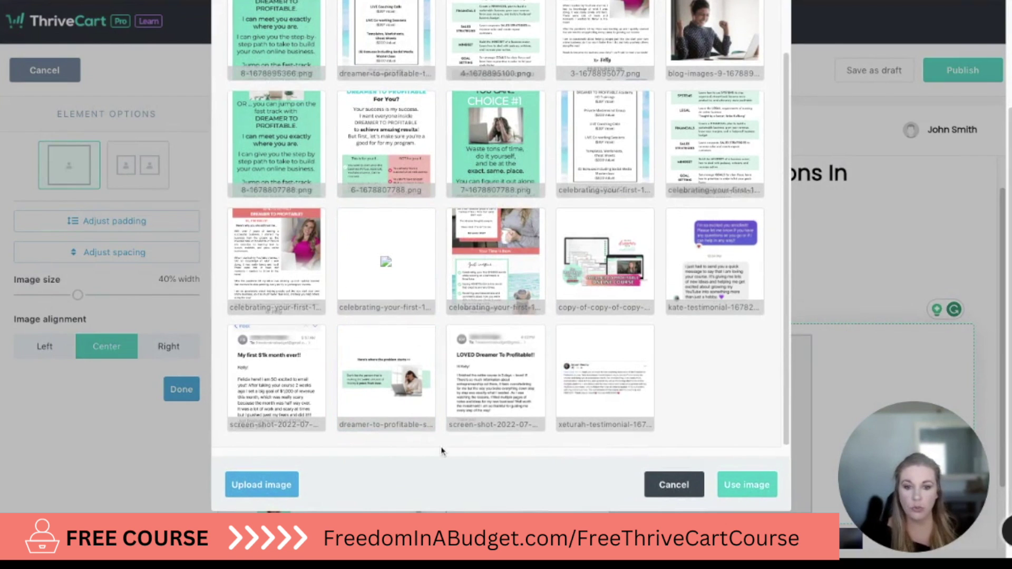
click(507, 398)
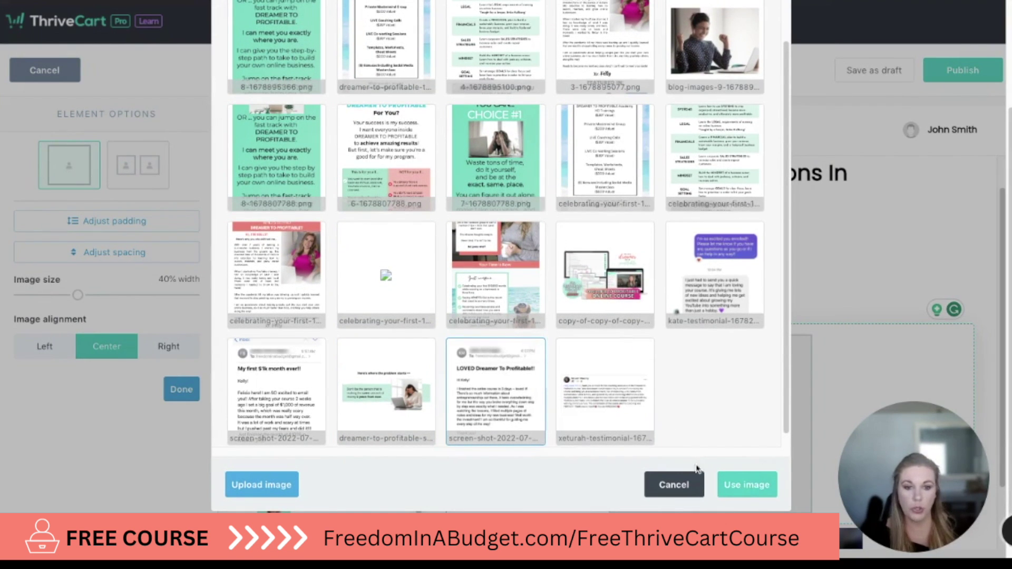
click(739, 484)
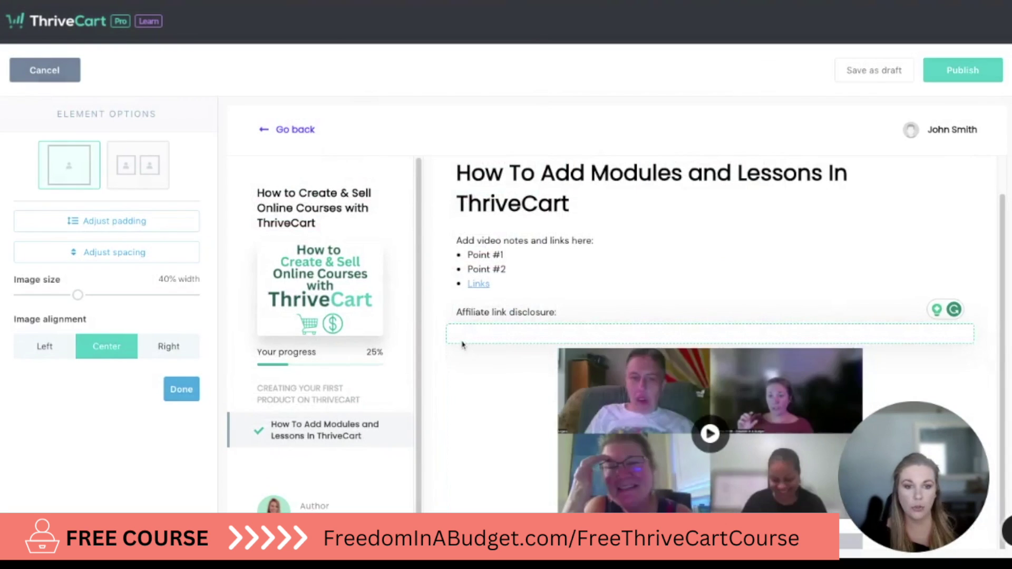
scroll(508, 333, down, 5)
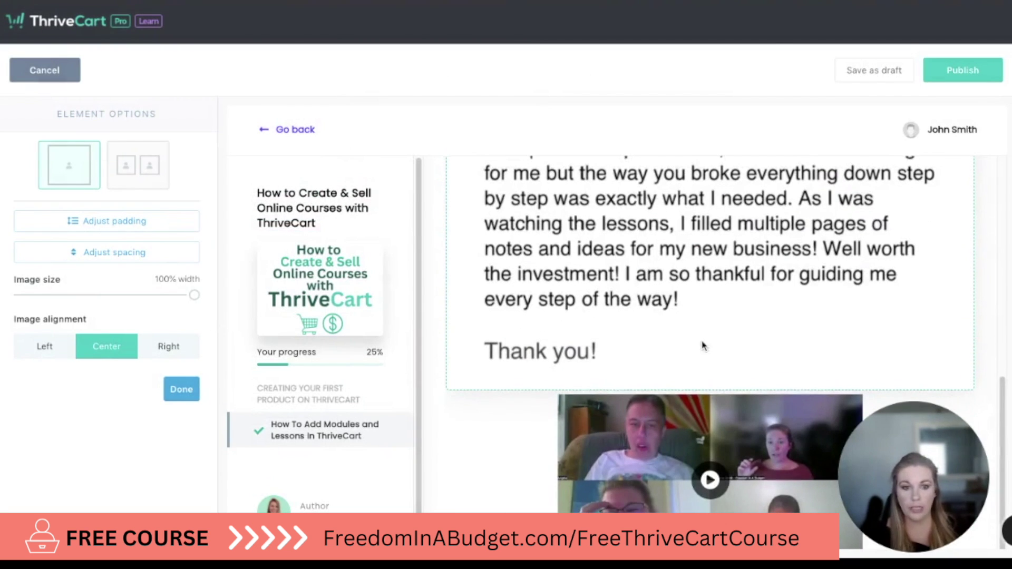
scroll(703, 346, up, 5)
drag(195, 295, 88, 295)
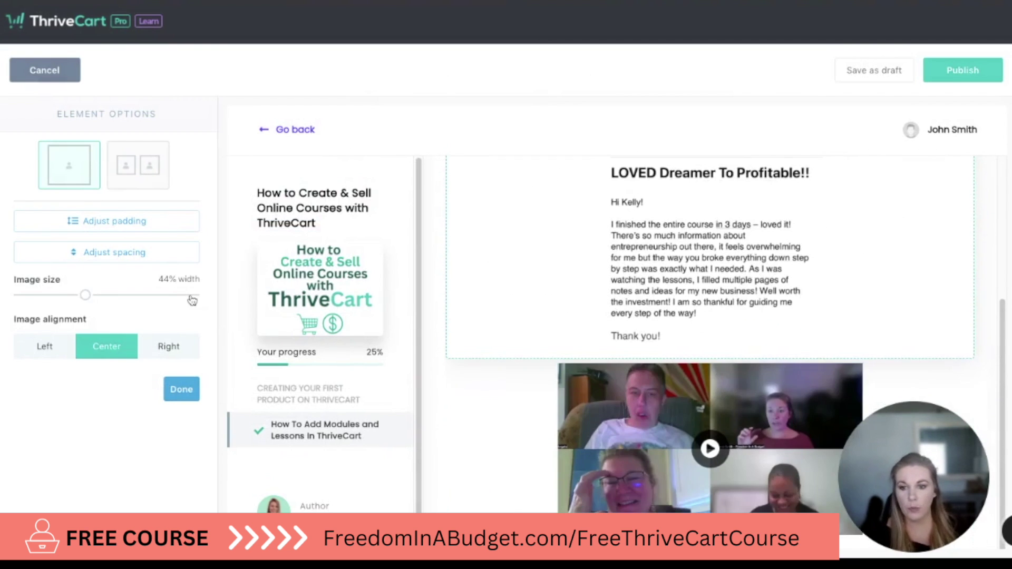
click(30, 353)
click(168, 349)
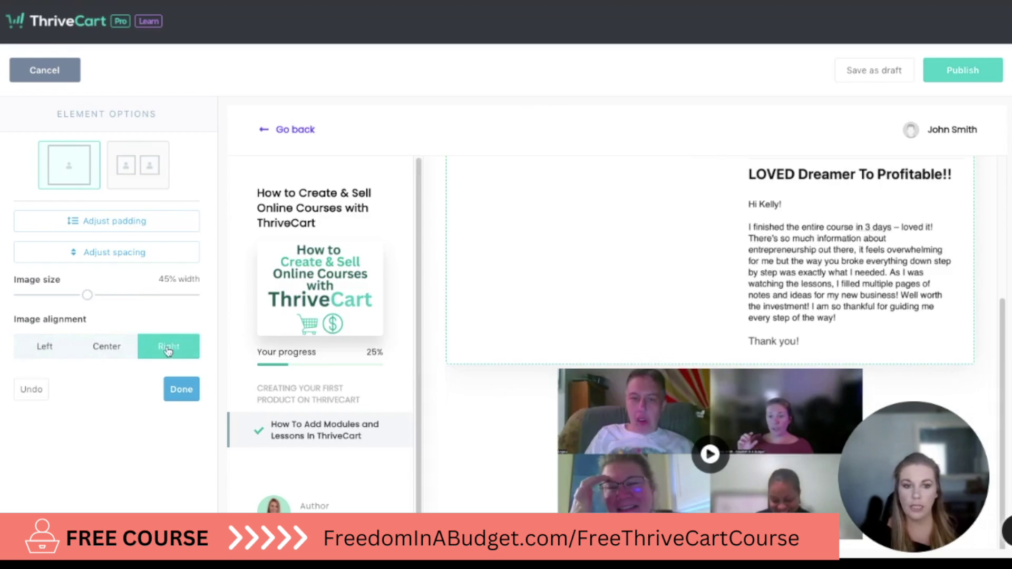
Show two testimonial images side by side and enlarge them to 73% width
click(154, 176)
scroll(592, 244, up, 3)
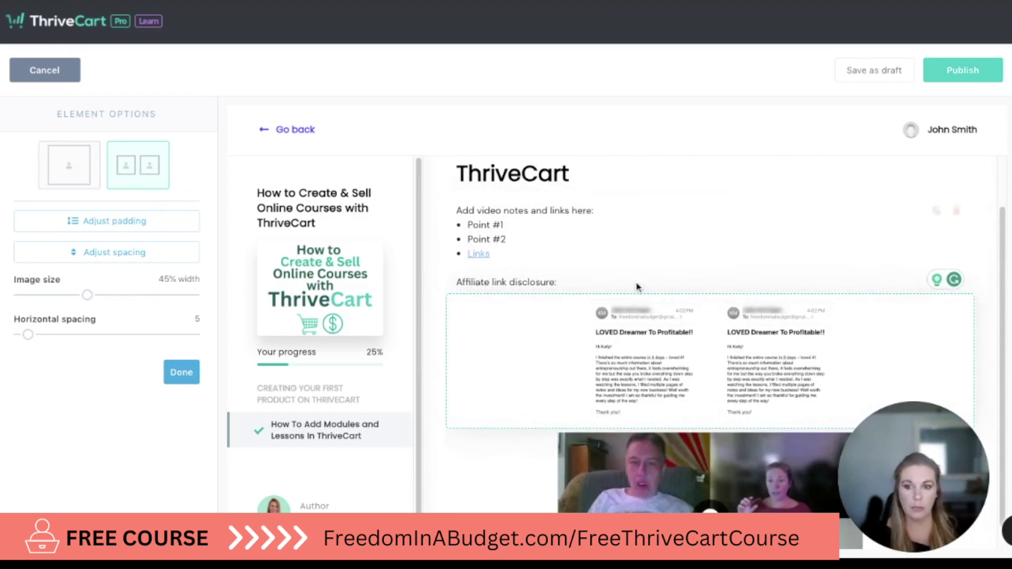
click(763, 360)
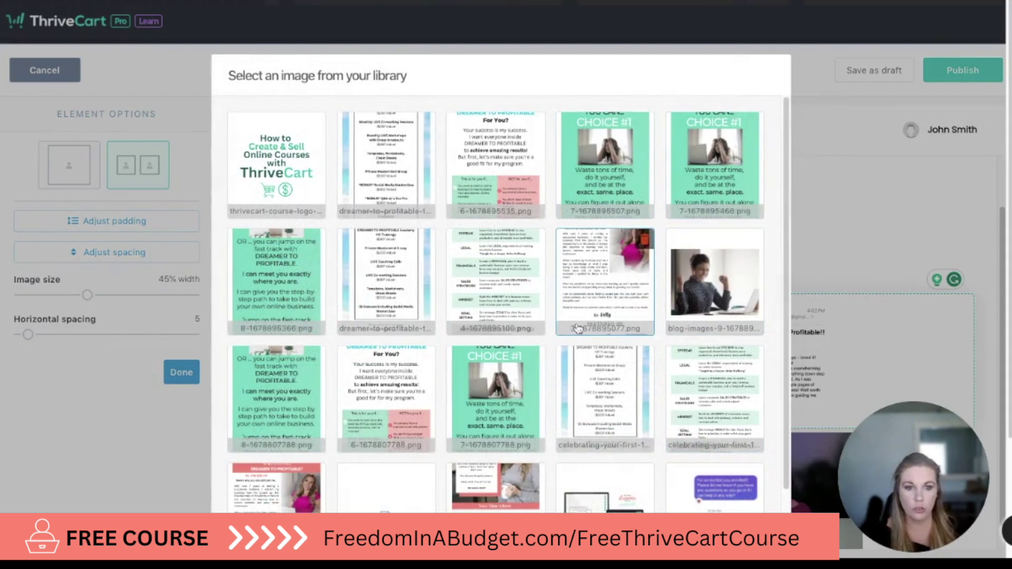
scroll(600, 317, down, 5)
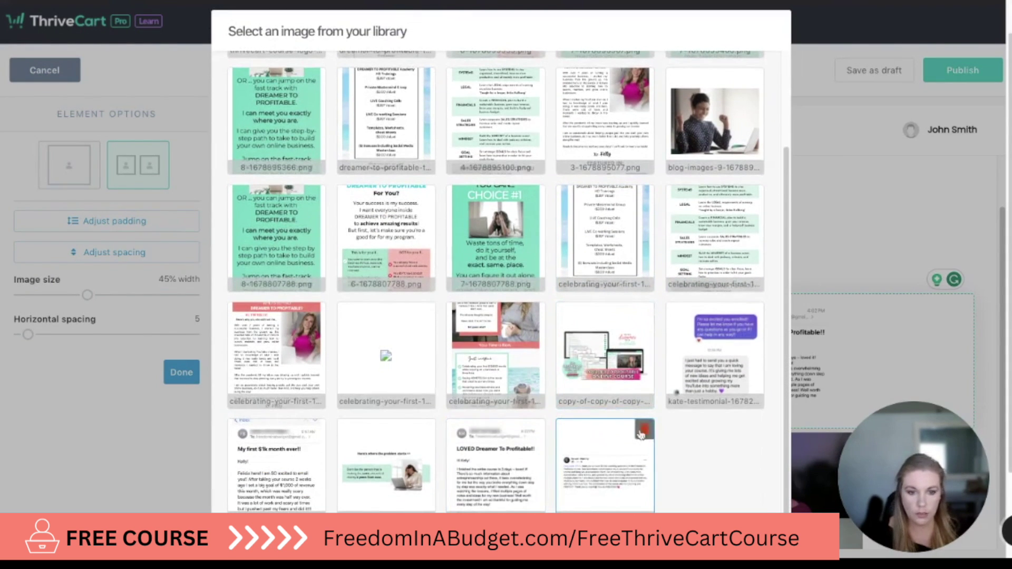
scroll(619, 450, down, 3)
double_click(616, 385)
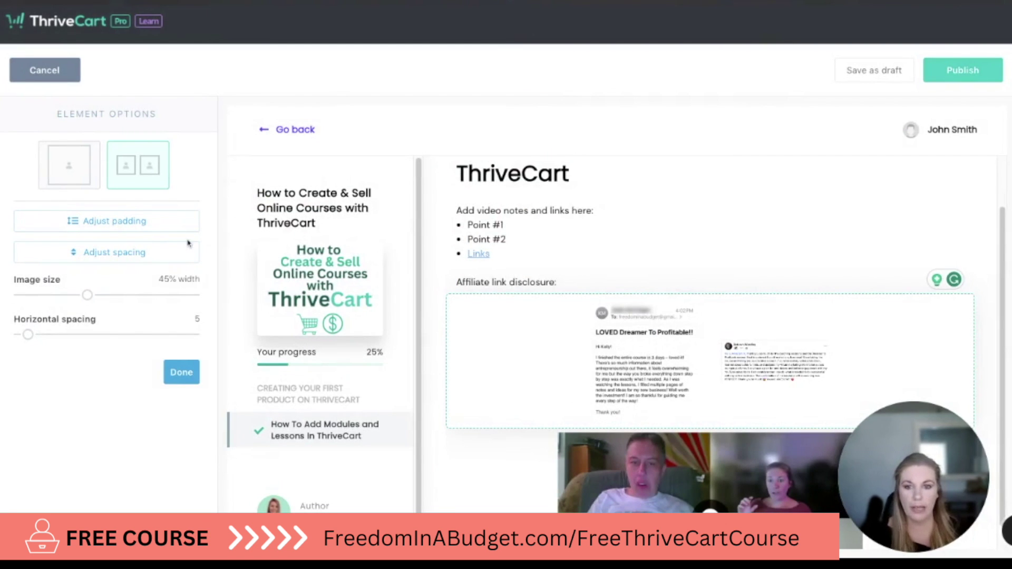
drag(88, 295, 141, 295)
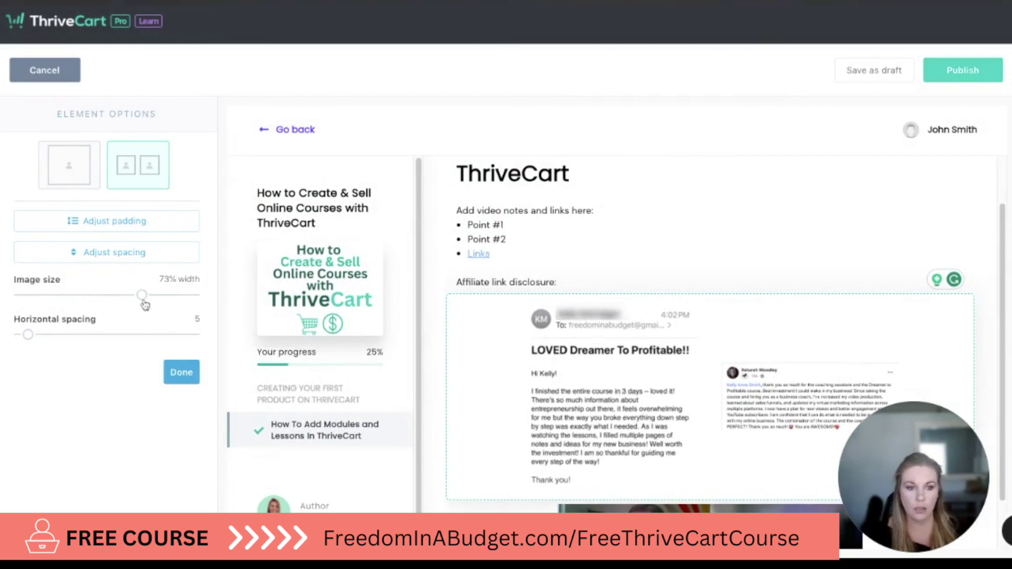
Add a divider below the testimonial images
scroll(453, 383, down, 2)
click(182, 373)
click(144, 228)
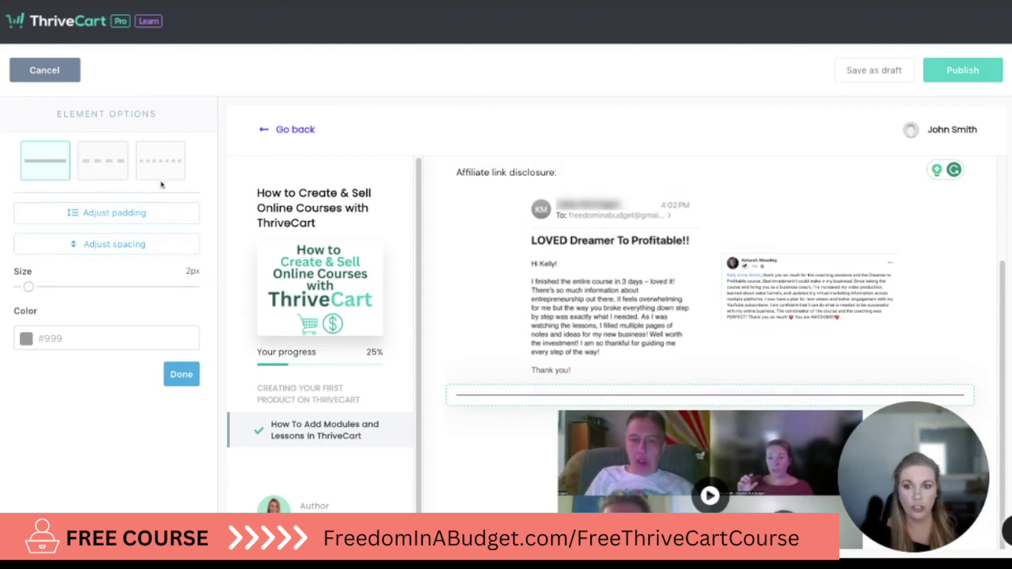
Compare dashed and dotted divider styles, keeping the divider a solid line
click(105, 164)
click(147, 161)
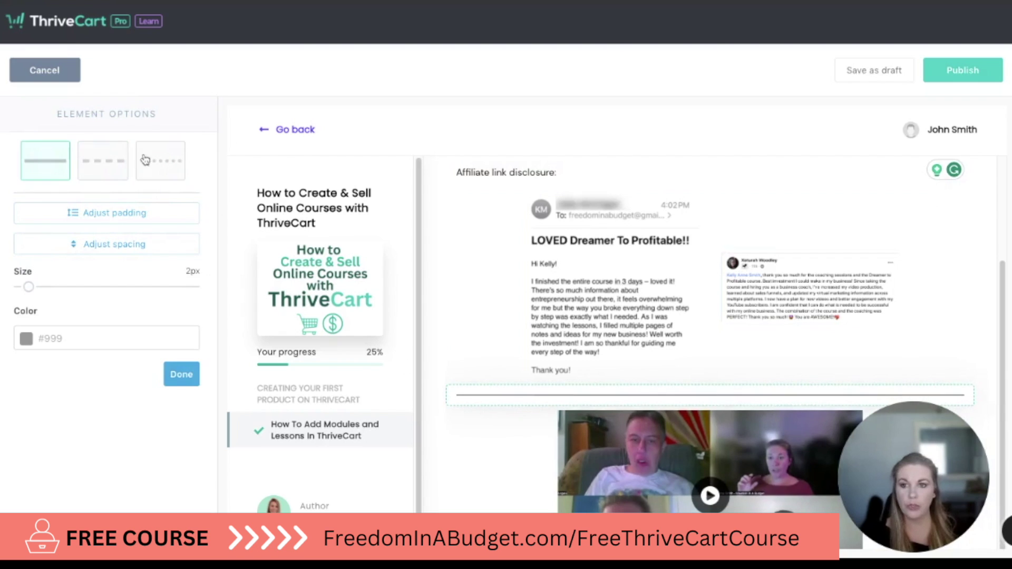
click(235, 106)
Place an FAQ block with placeholder question and answer below the divider, then add a content box
drag(41, 289, 603, 430)
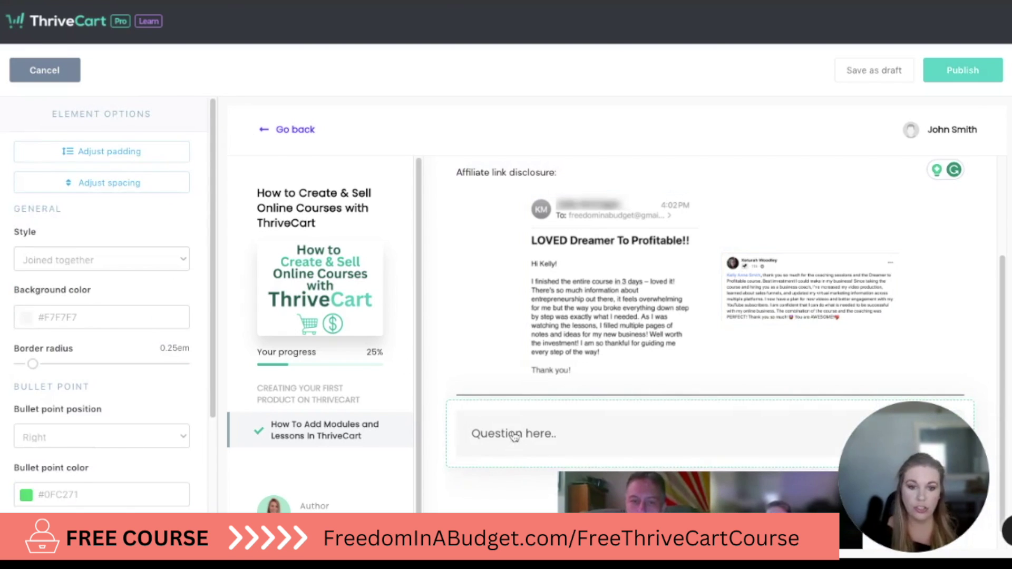
scroll(135, 310, down, 4)
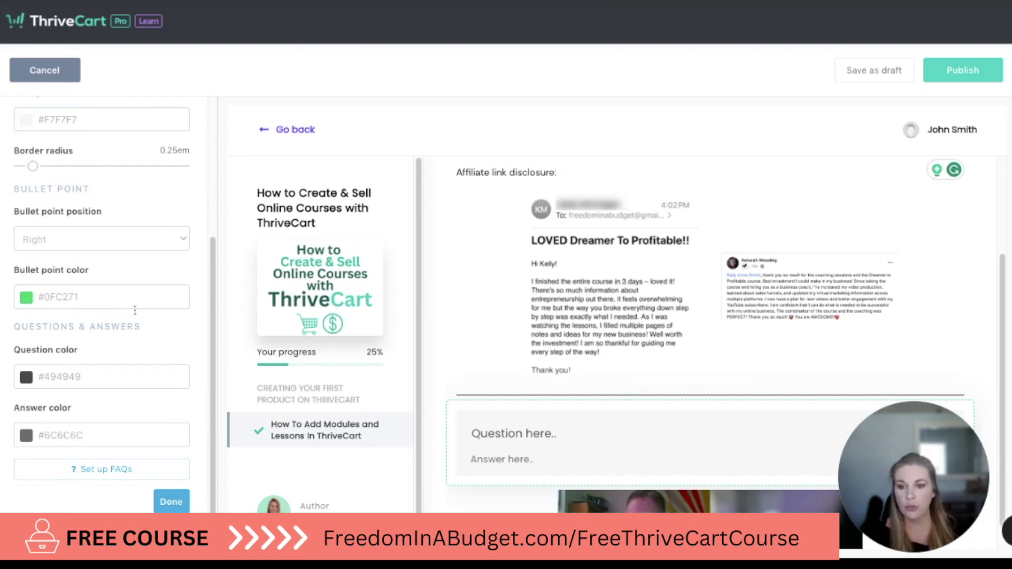
click(546, 436)
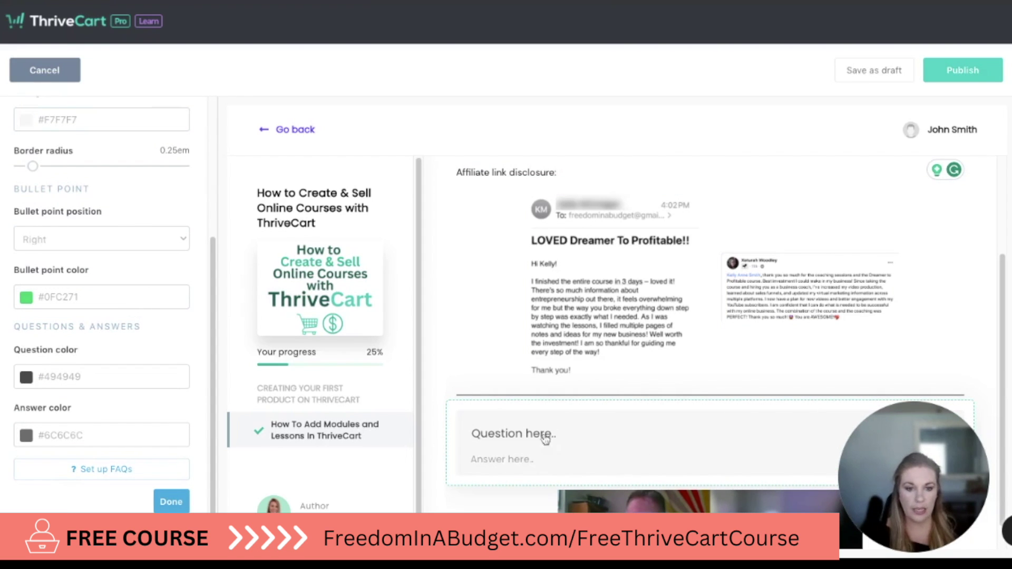
click(522, 447)
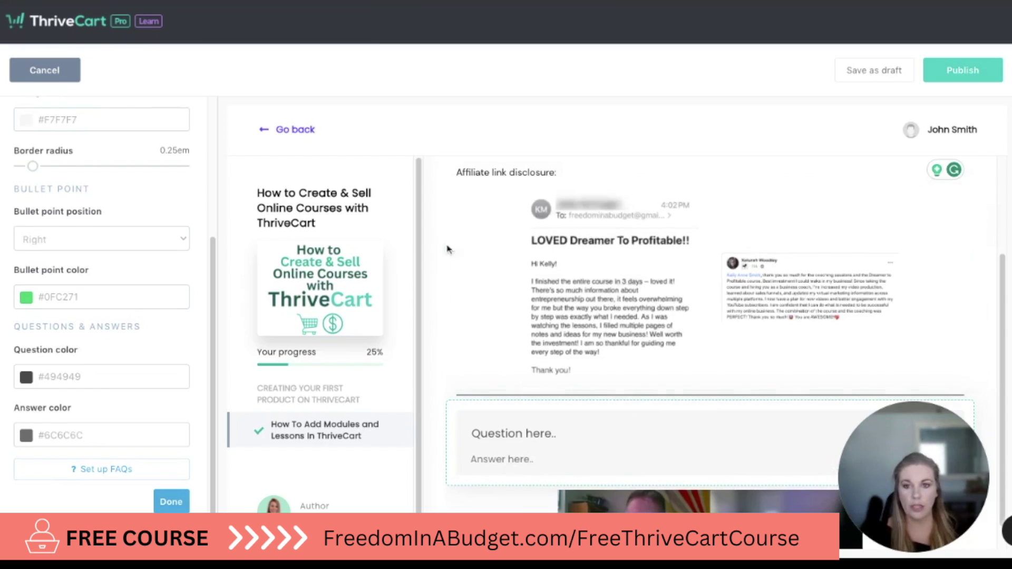
click(440, 145)
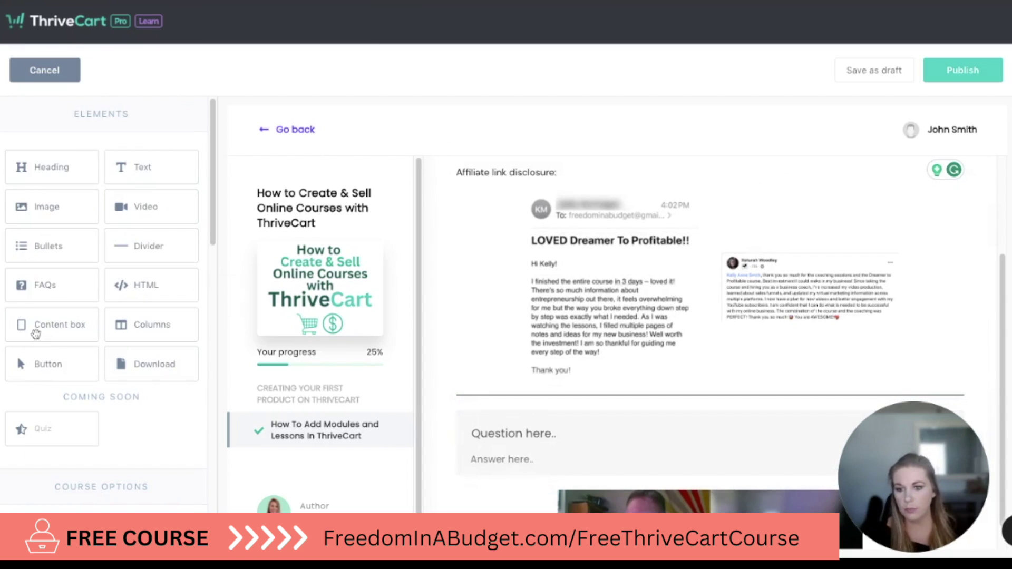
click(37, 330)
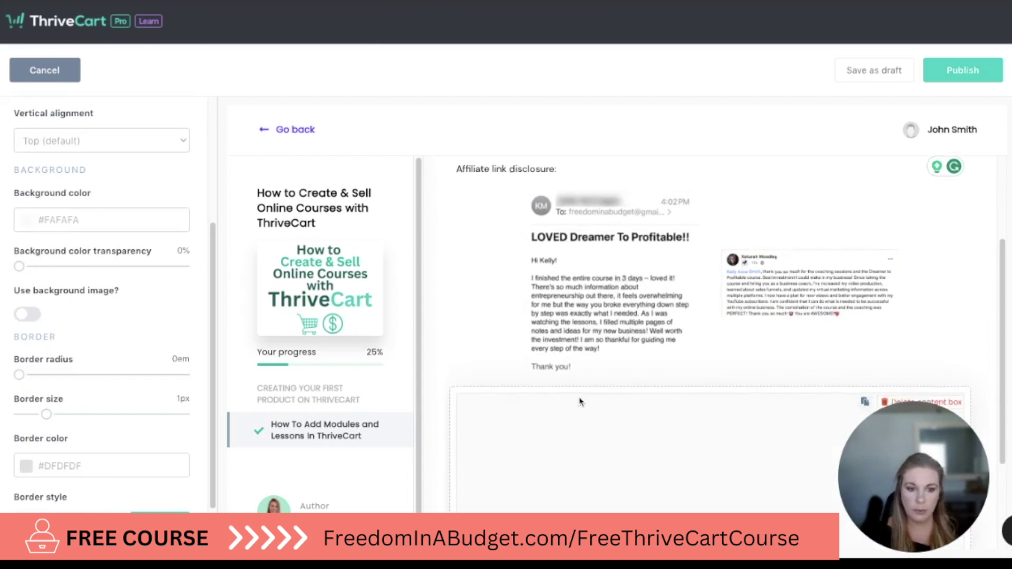
scroll(581, 403, down, 3)
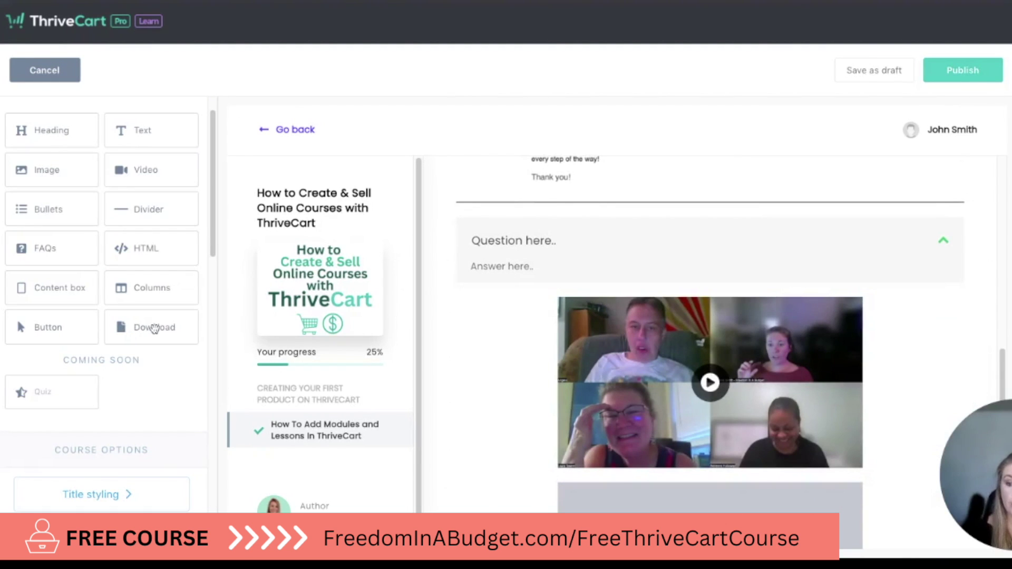
Add a download block and rename its file to 'Excel Template'
click(153, 328)
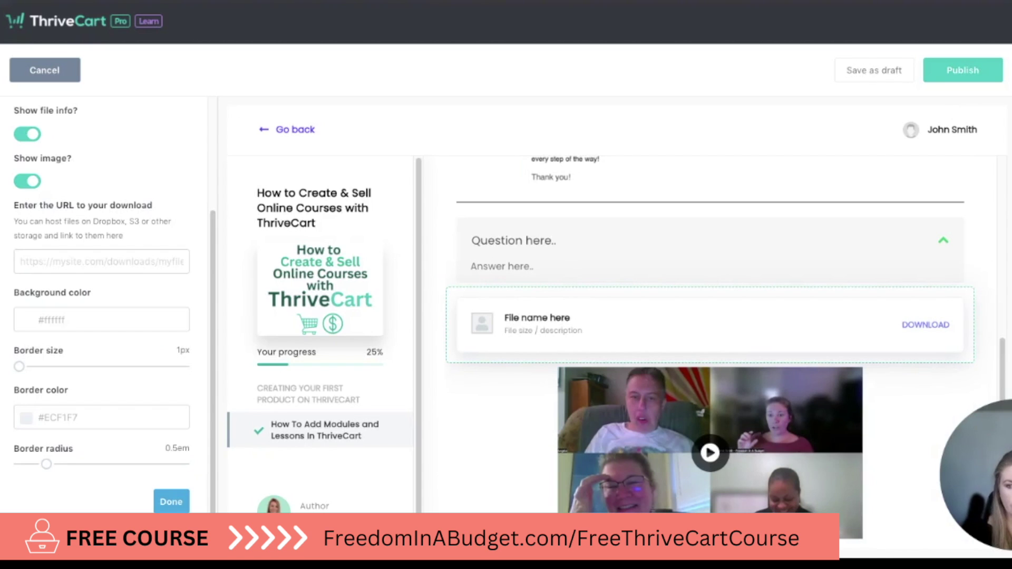
click(540, 320)
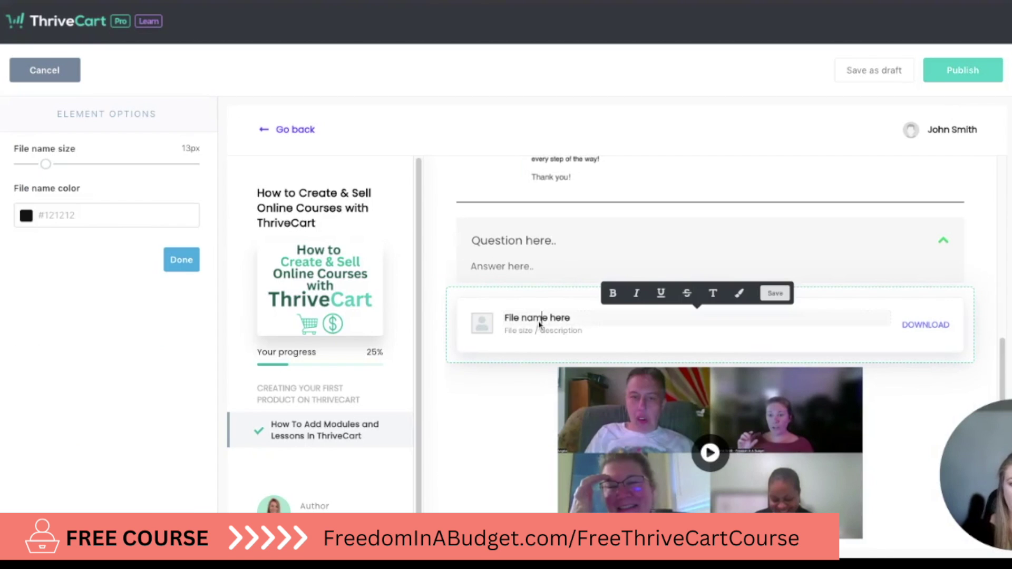
triple_click(538, 319)
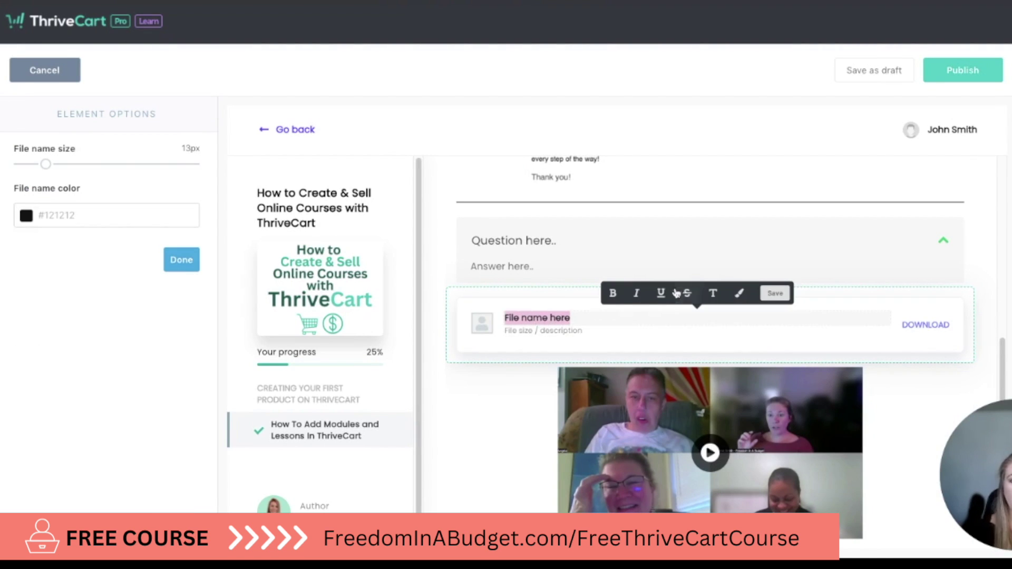
text(Ex)
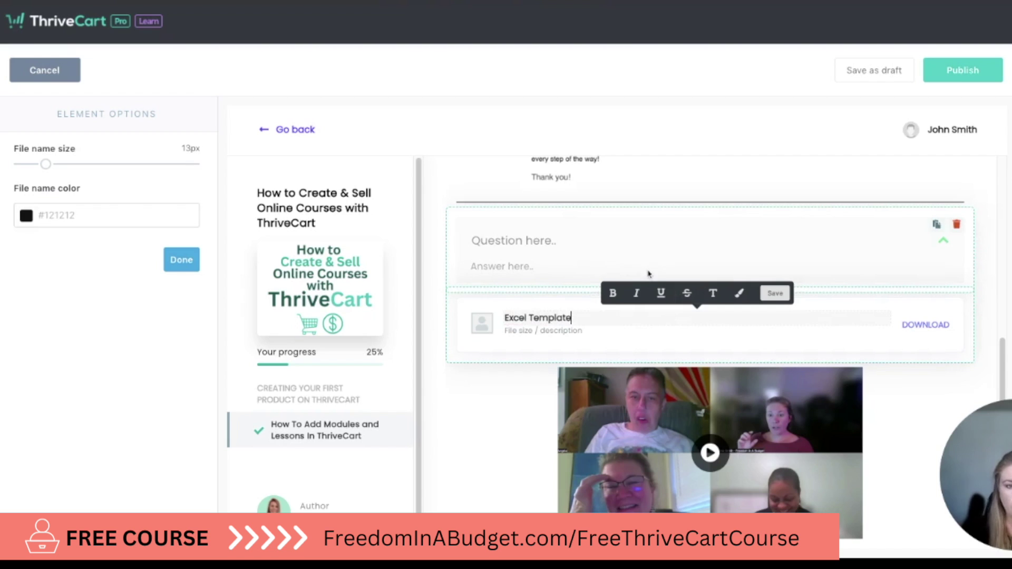
text(cel Template)
Open the download block's settings and focus its download URL field
click(656, 335)
click(931, 330)
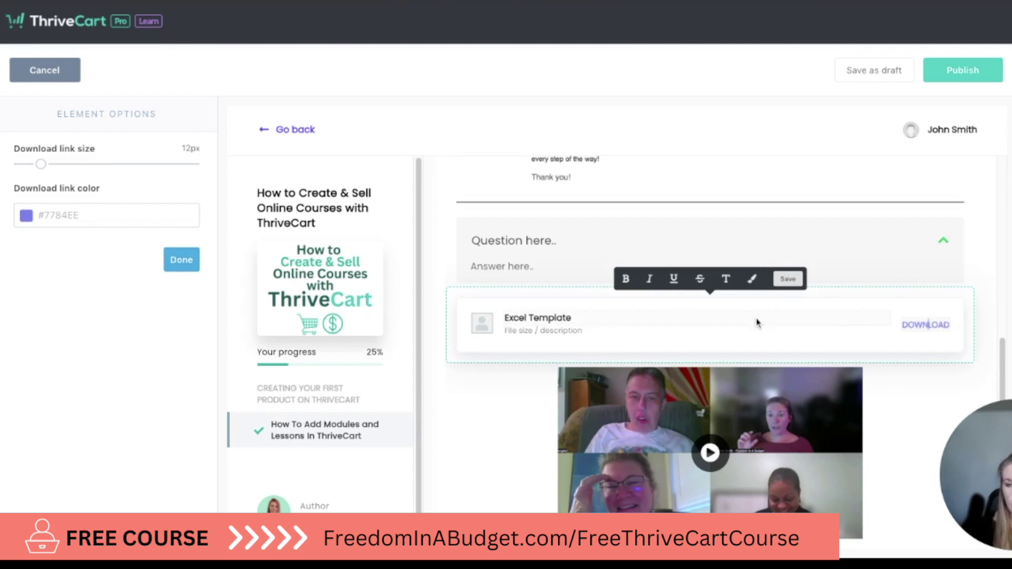
click(573, 320)
click(586, 337)
scroll(121, 298, down, 3)
scroll(121, 298, down, 1)
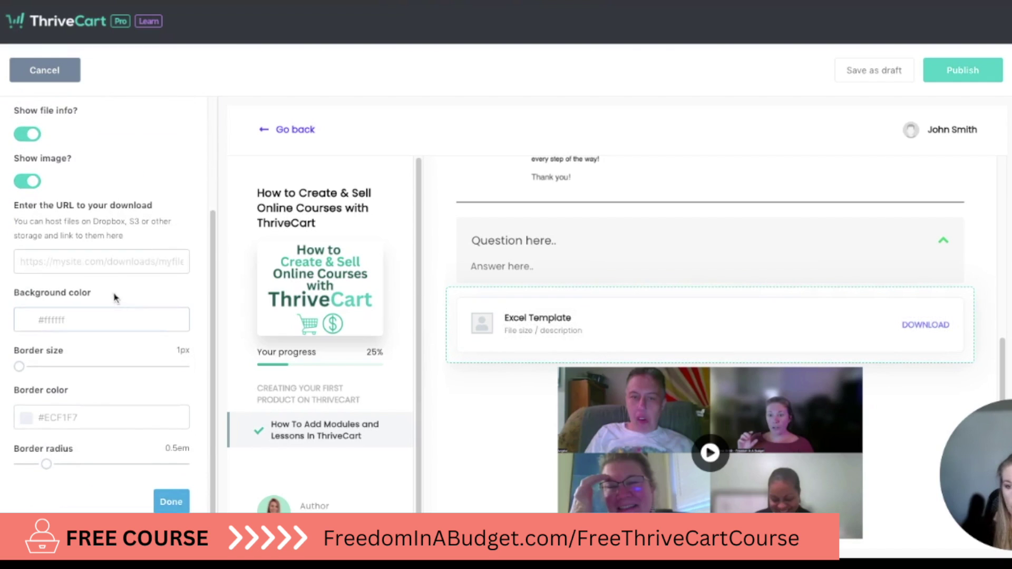
click(80, 266)
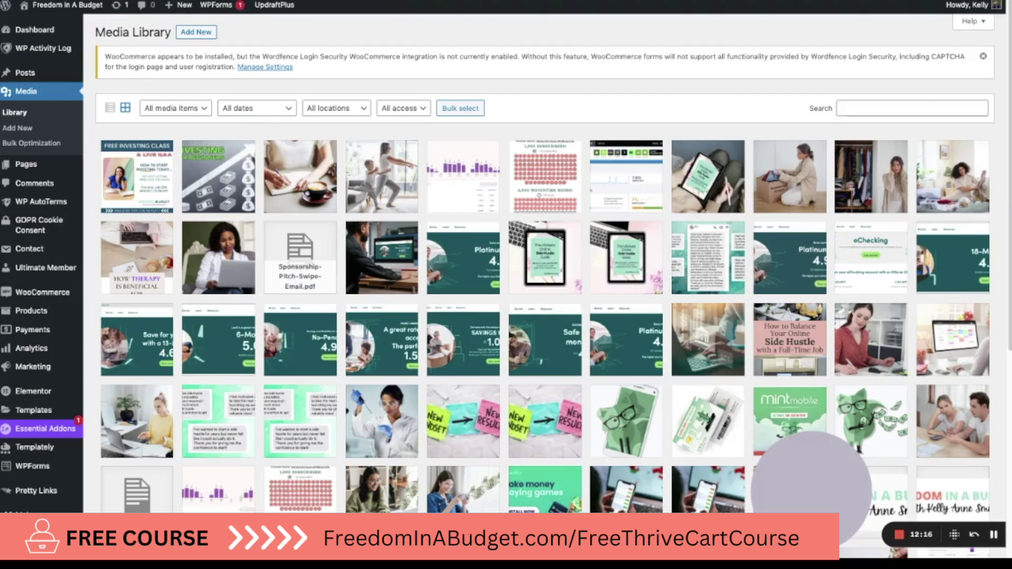
Select the 50 30 20 Budget Spreadsheet's File URL in its attachment details
scroll(375, 381, down, 3)
scroll(375, 380, down, 6)
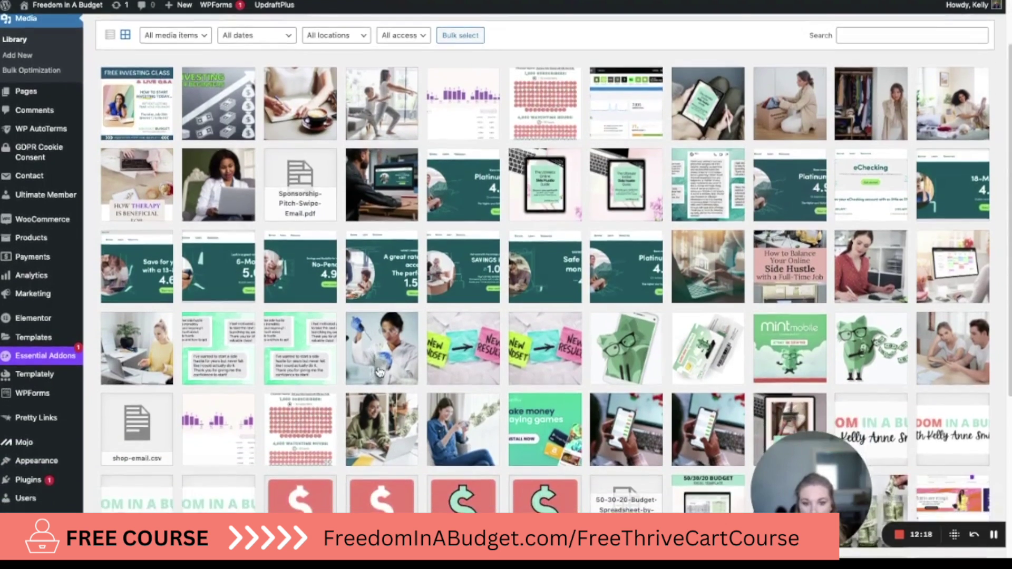
click(633, 266)
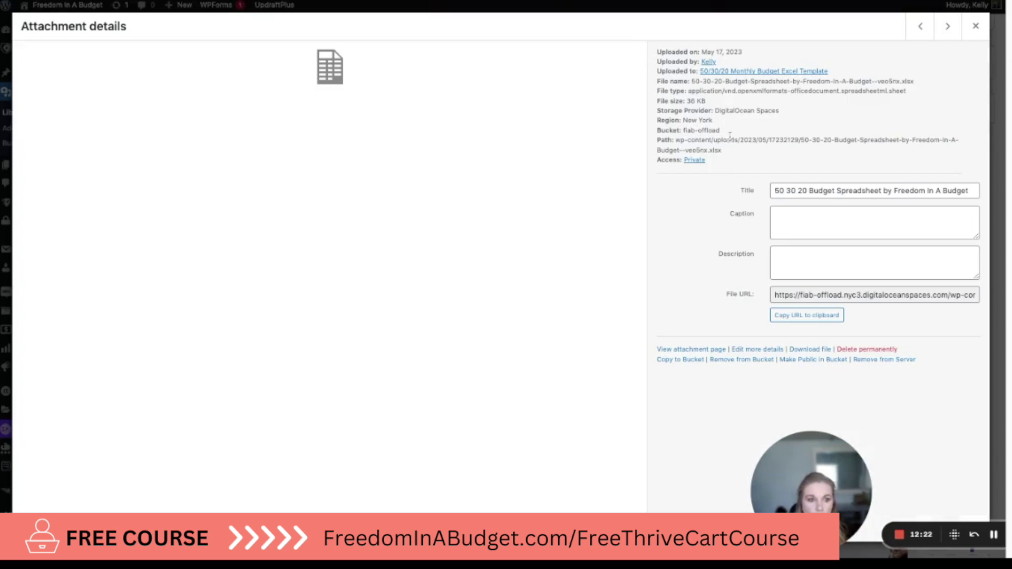
click(840, 295)
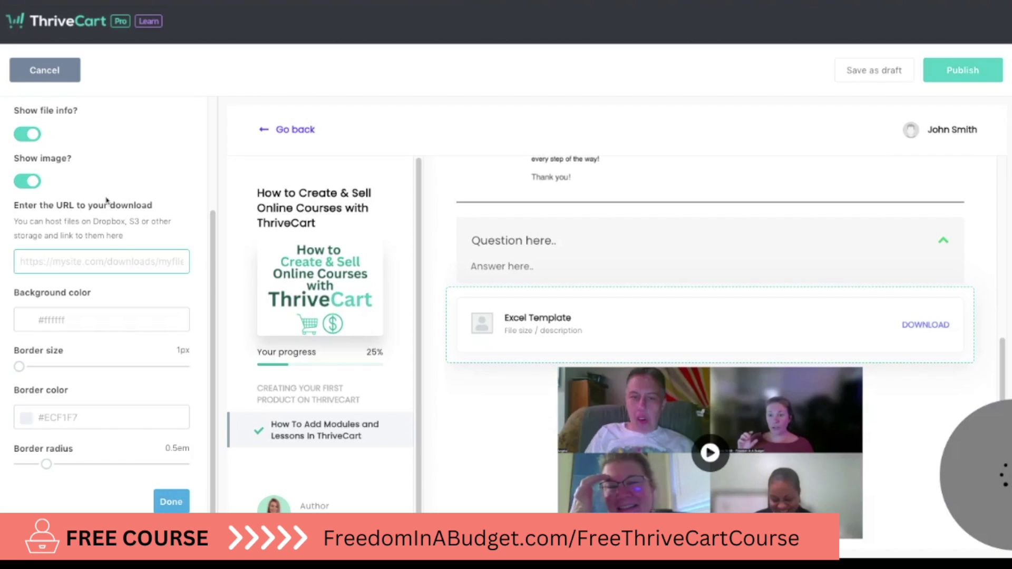
Paste the spreadsheet URL as the Excel Template download link and publish the lesson
click(103, 261)
key(ctrl+v)
click(173, 503)
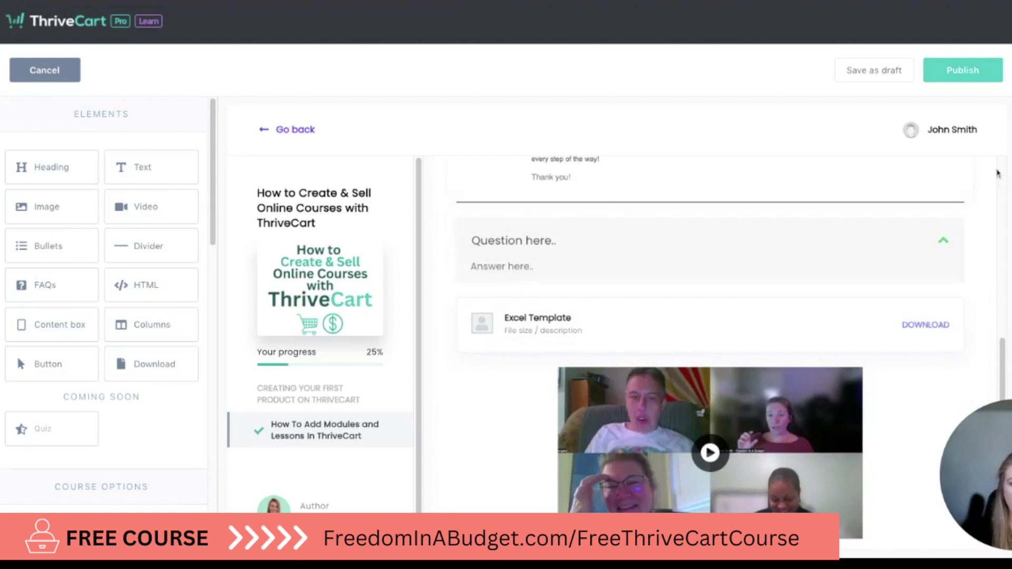
click(983, 80)
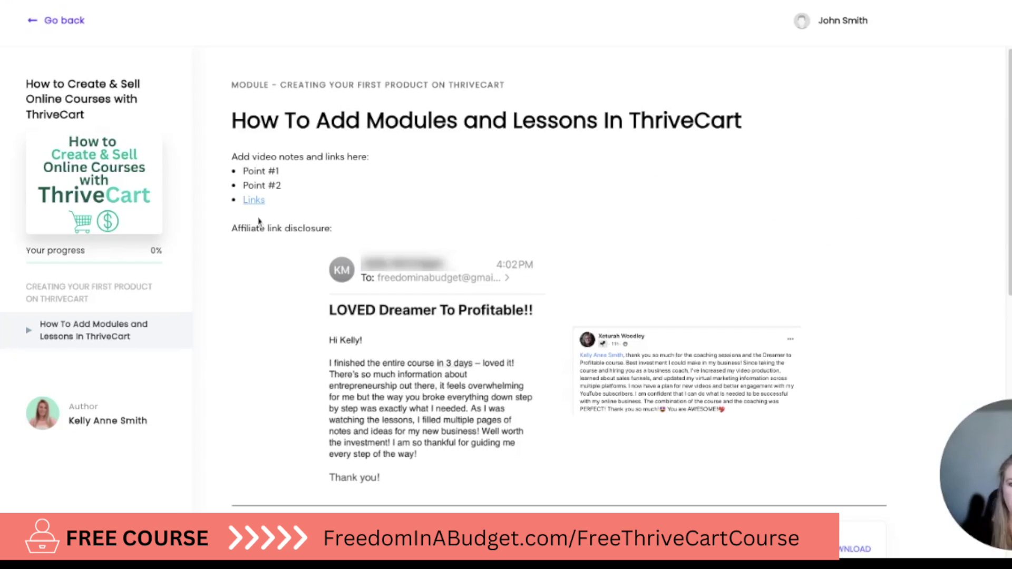
Test the Links hyperlink and the Excel Template download in the lesson preview
scroll(331, 283, down, 1)
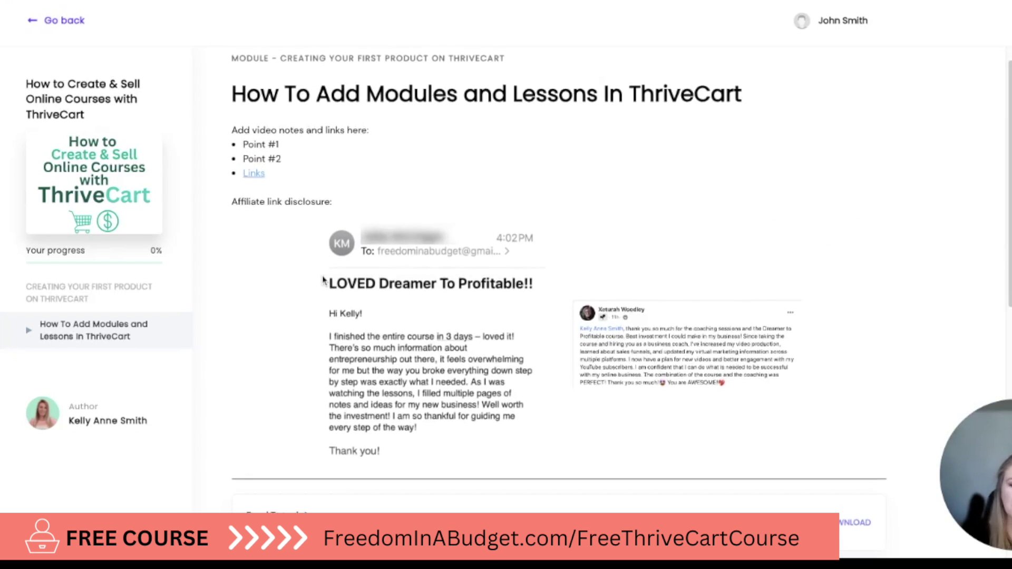
scroll(324, 281, down, 3)
scroll(324, 282, up, 4)
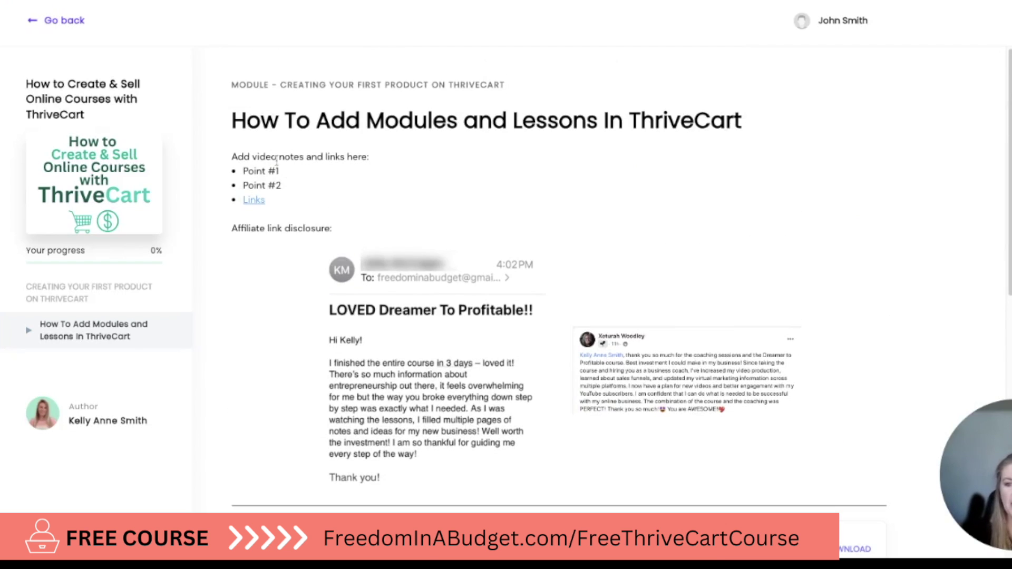
click(249, 203)
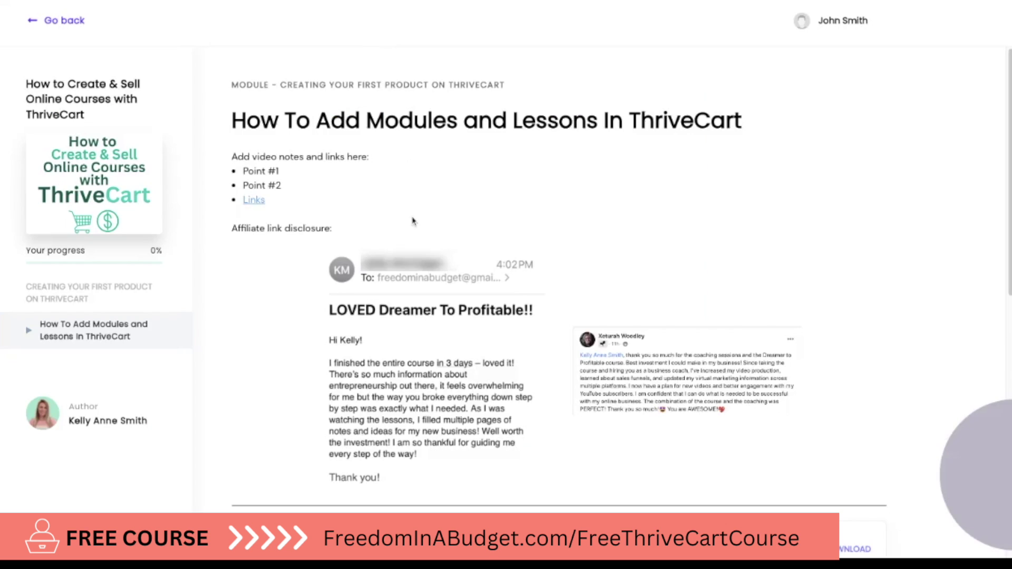
scroll(413, 221, down, 2)
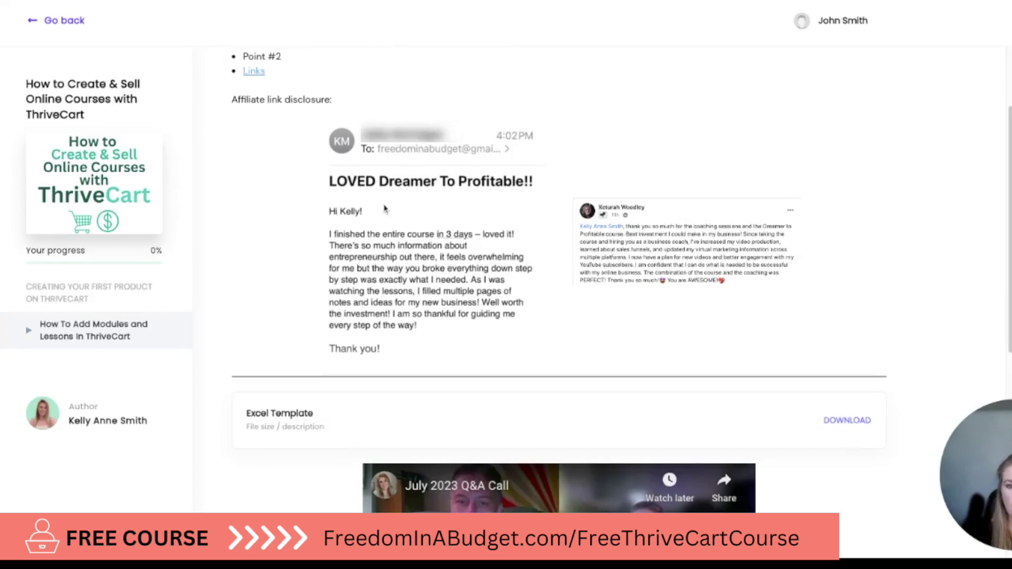
scroll(364, 216, down, 3)
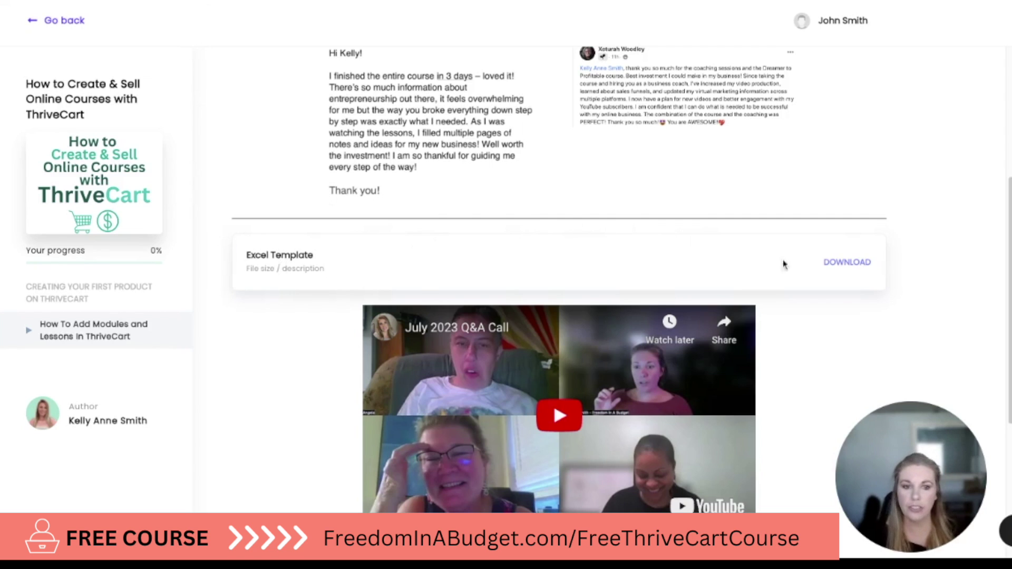
click(852, 269)
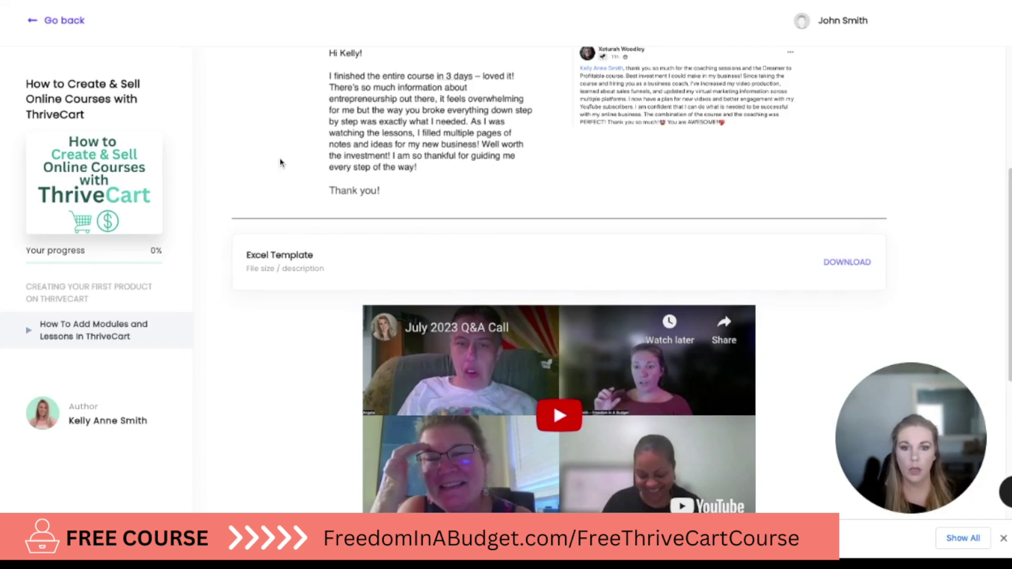
Scroll through the rest of the preview, then start adding a new lesson to the first module
scroll(287, 162, down, 5)
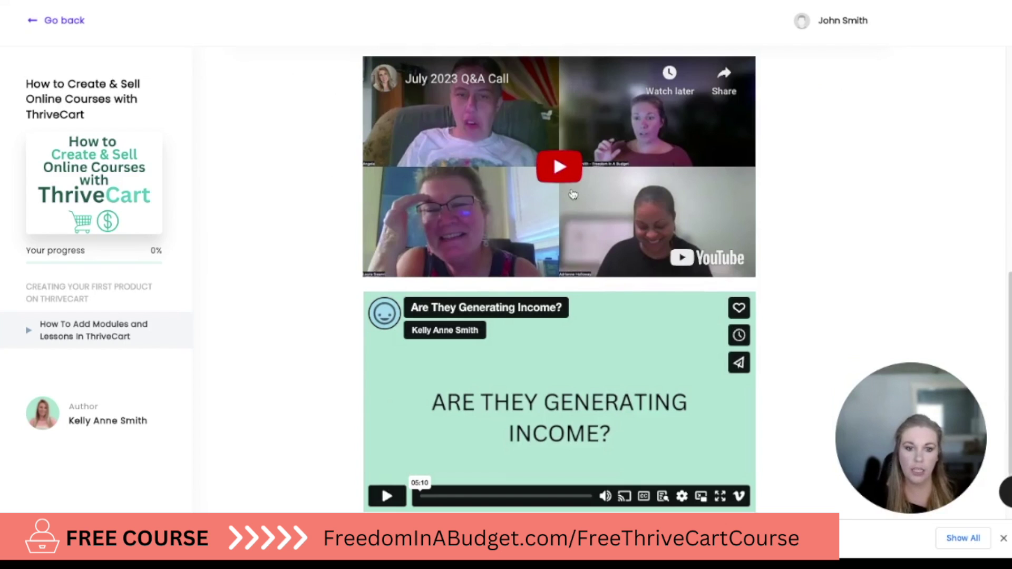
scroll(574, 193, down, 4)
scroll(567, 158, up, 6)
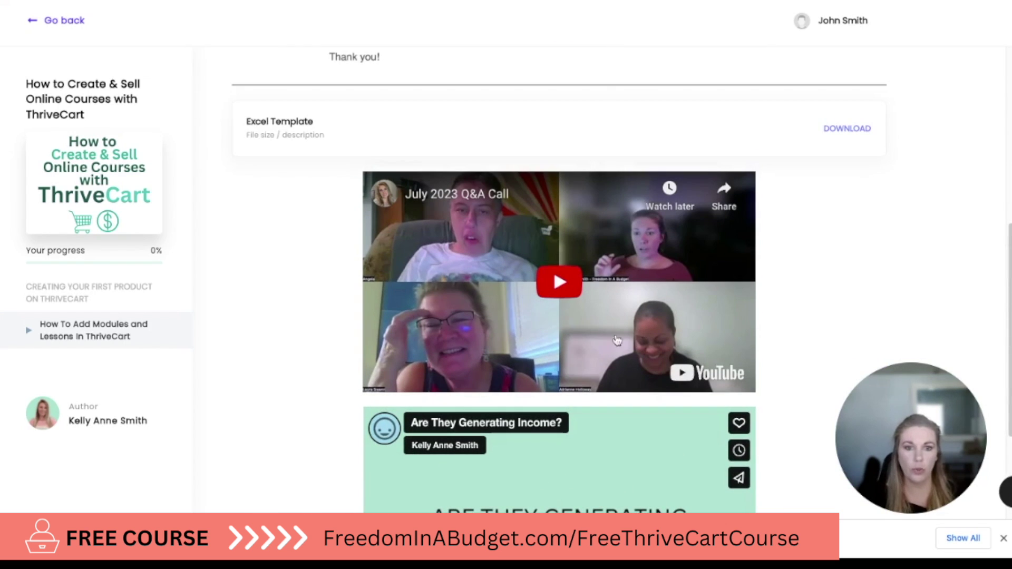
scroll(644, 332, down, 5)
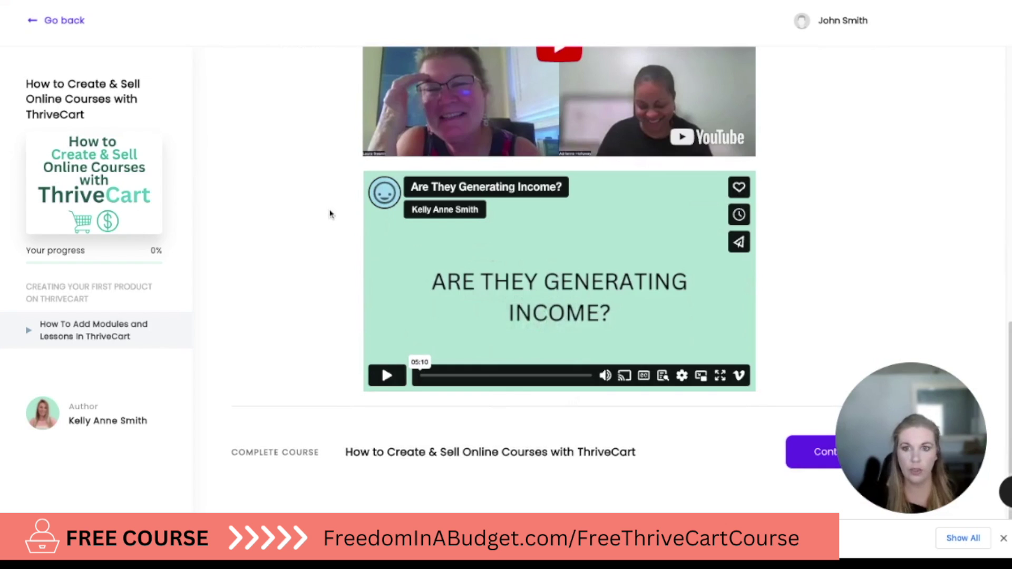
scroll(329, 214, up, 7)
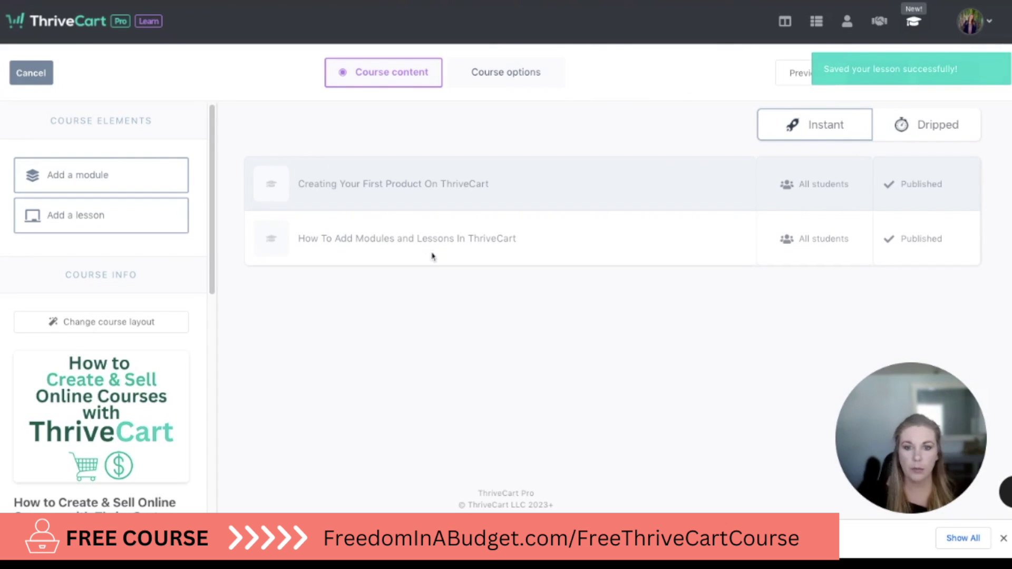
drag(153, 215, 389, 274)
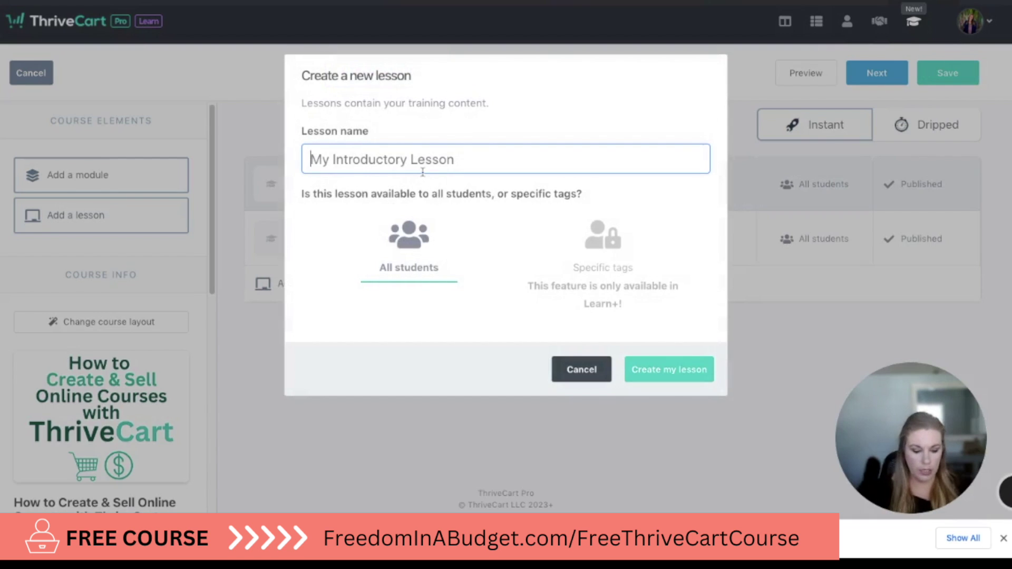
Create a new lesson named Lesson #2 and open it for editing
text(LE)
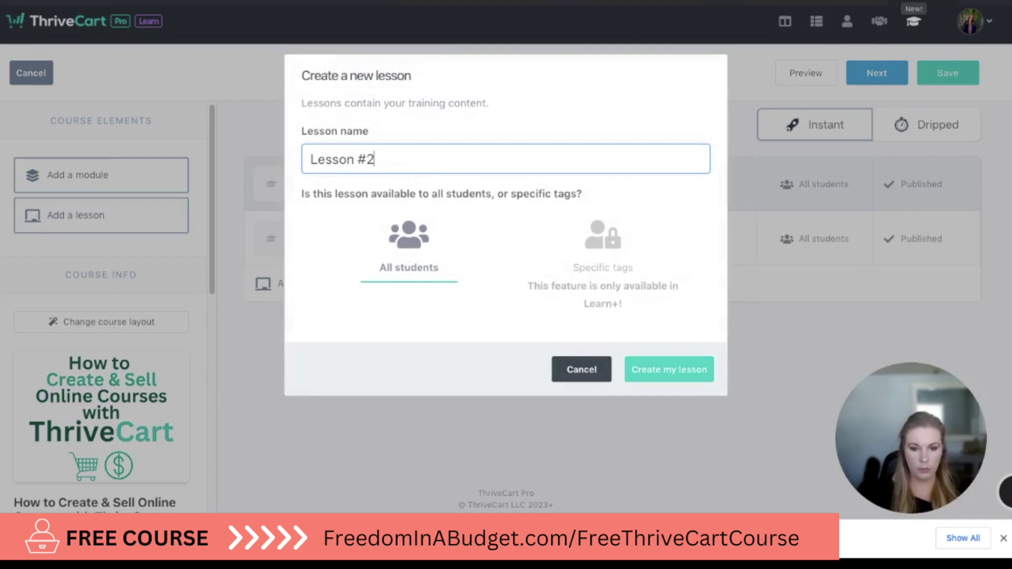
click(660, 370)
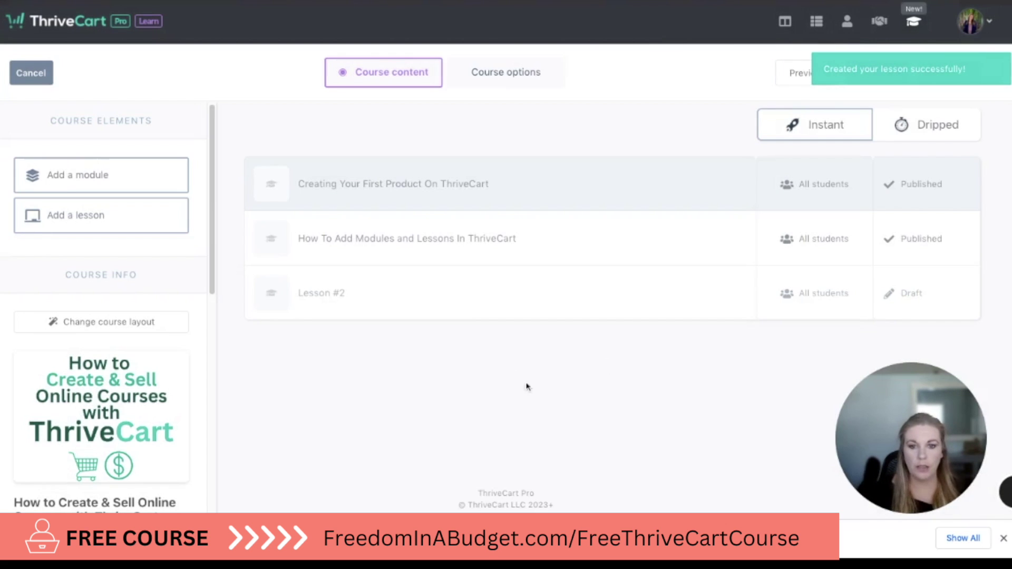
click(692, 295)
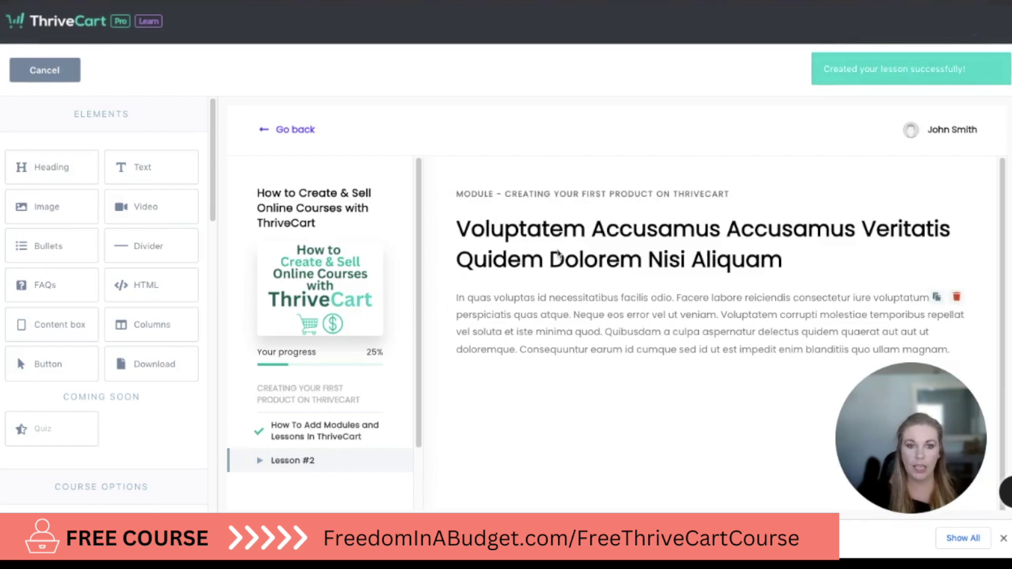
Change the lesson's page heading to 'Lesson #2' and publish it
click(526, 243)
click(534, 256)
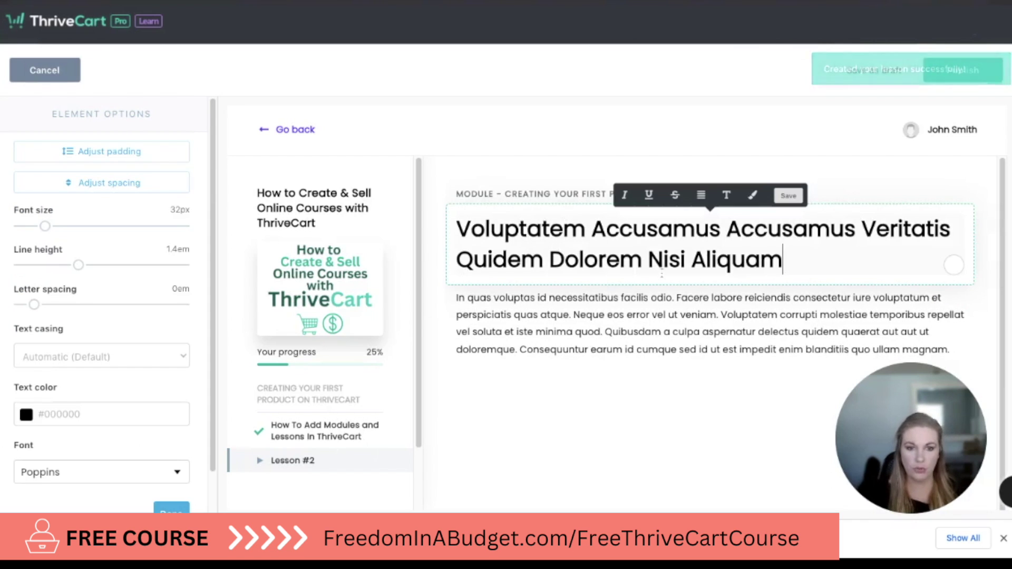
triple_click(804, 262)
text(Lesso)
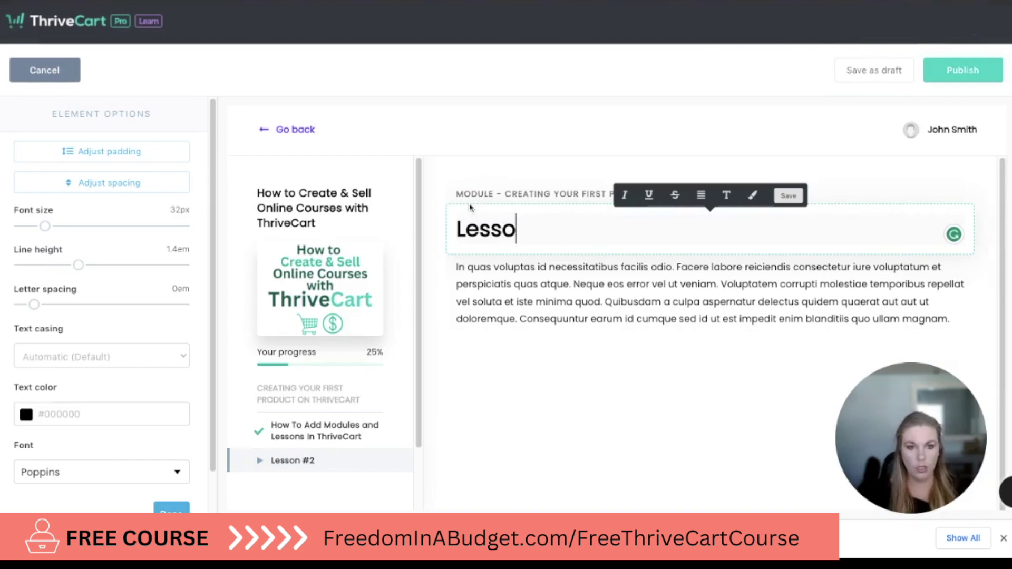
text(n #2)
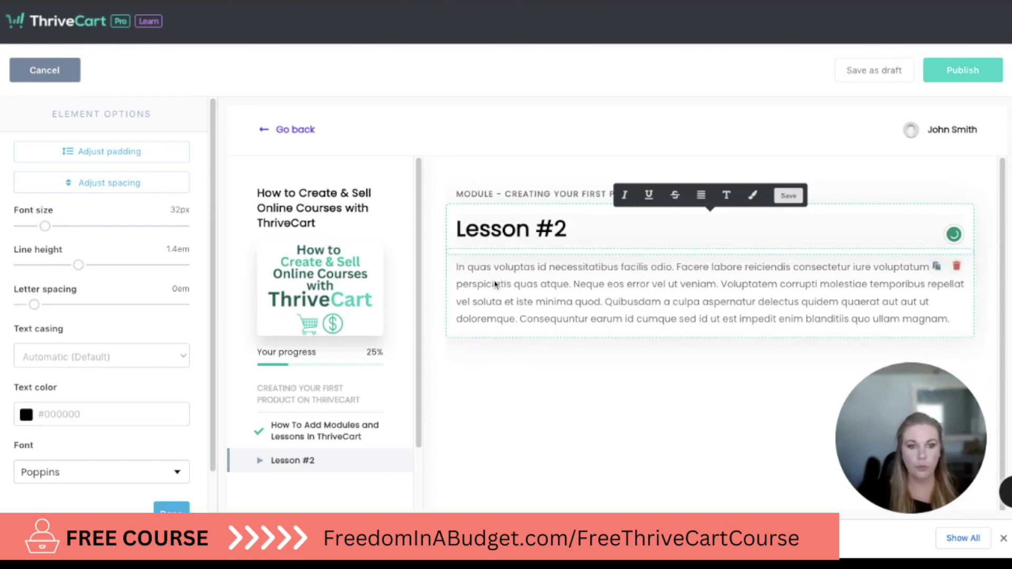
click(970, 74)
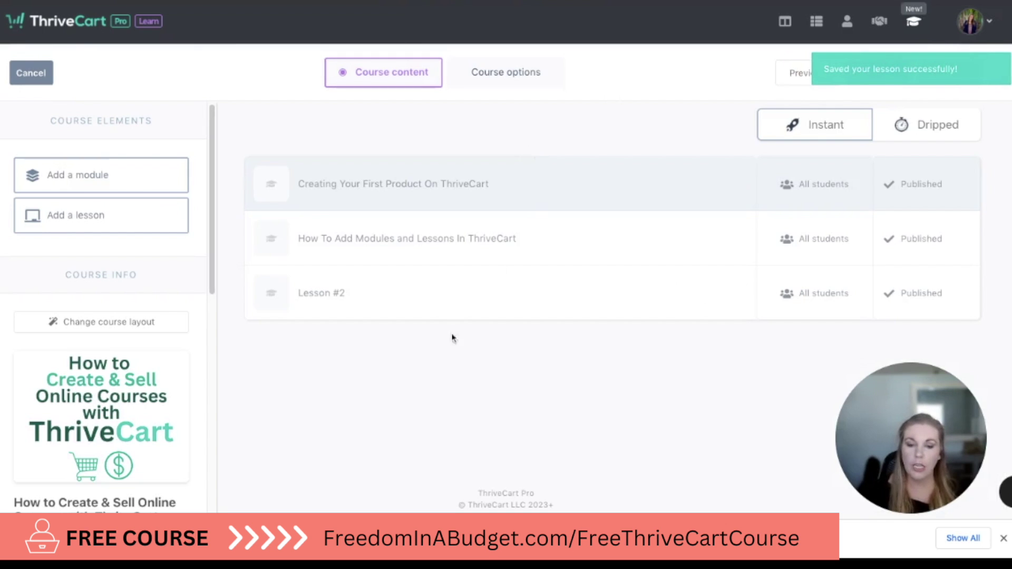
Create a module named 'Launching Your Product' and start adding a lesson to it
click(127, 176)
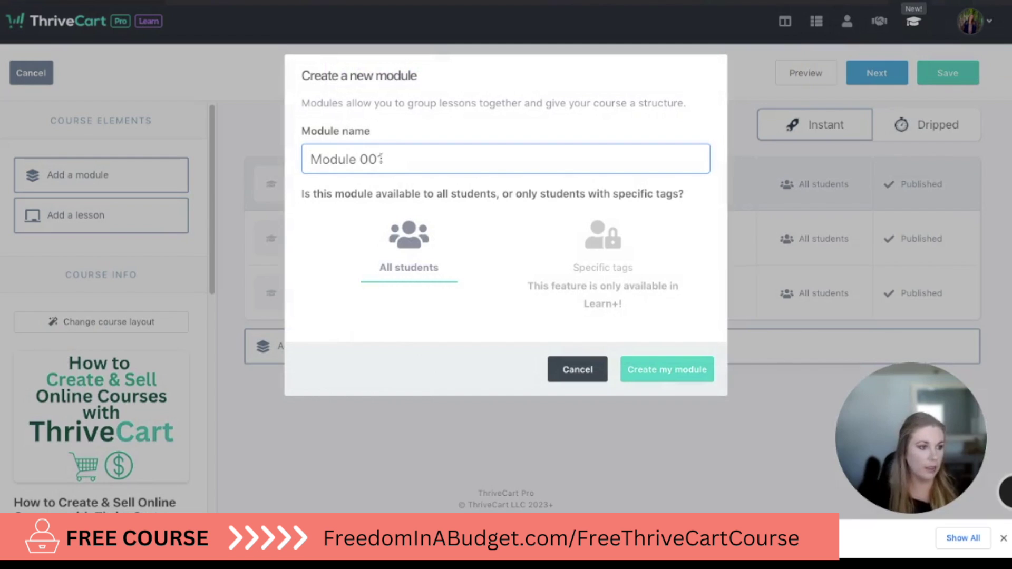
text(Launching Your Product)
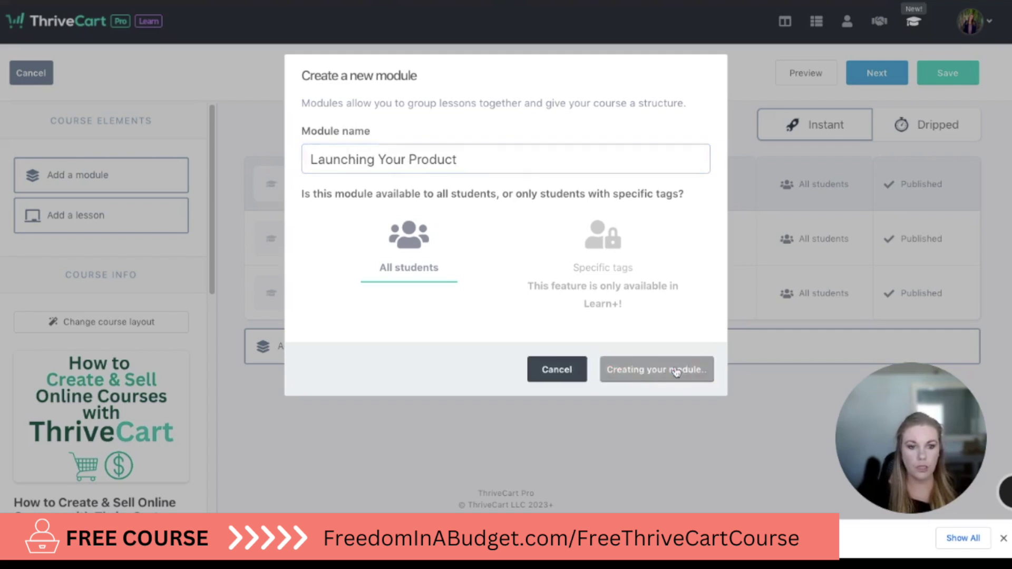
click(679, 369)
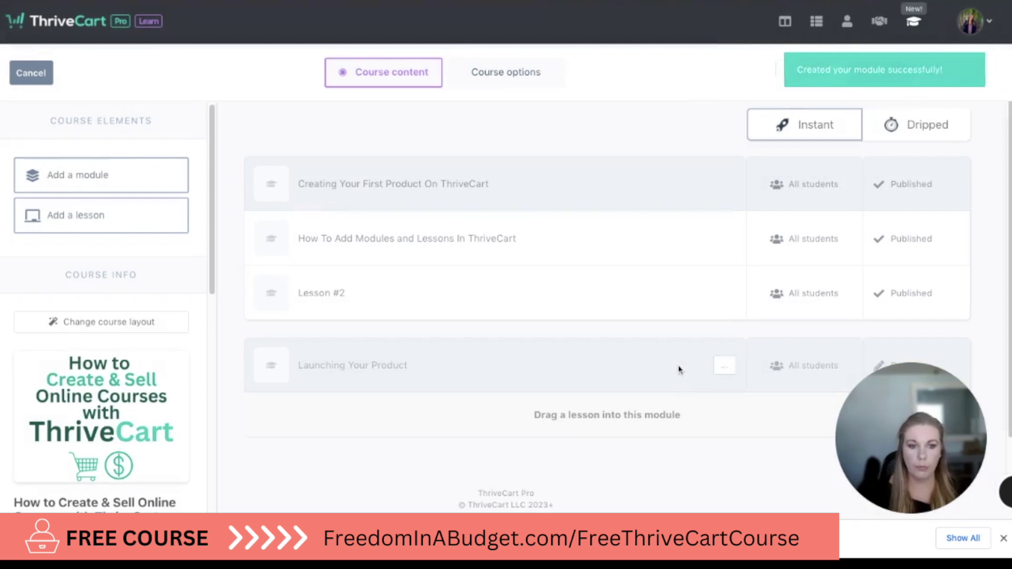
drag(109, 224, 364, 416)
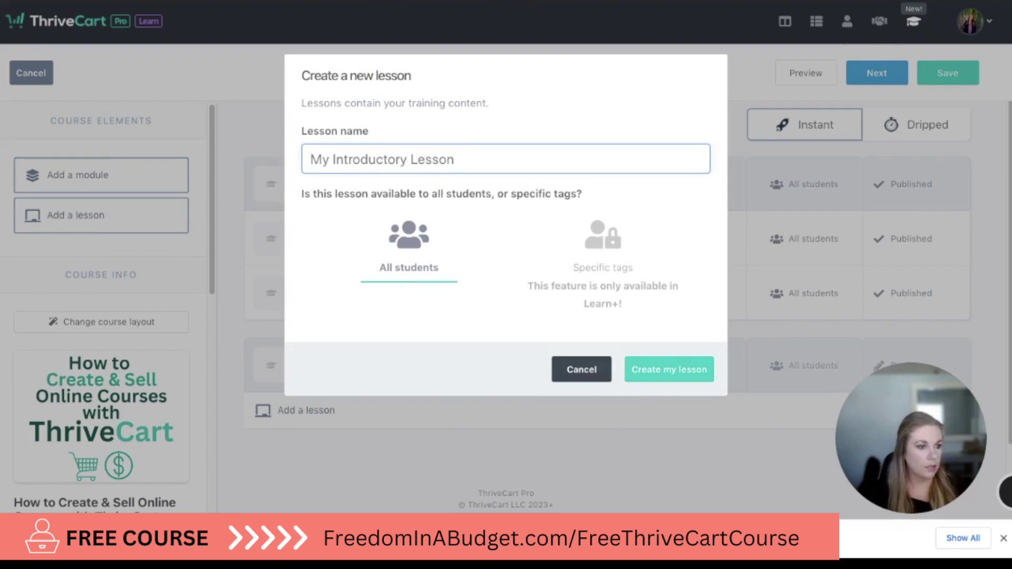
Create a lesson named 'How To Set up Affiliates' in the Launching Your Product module
text(How To Set up Affiliates)
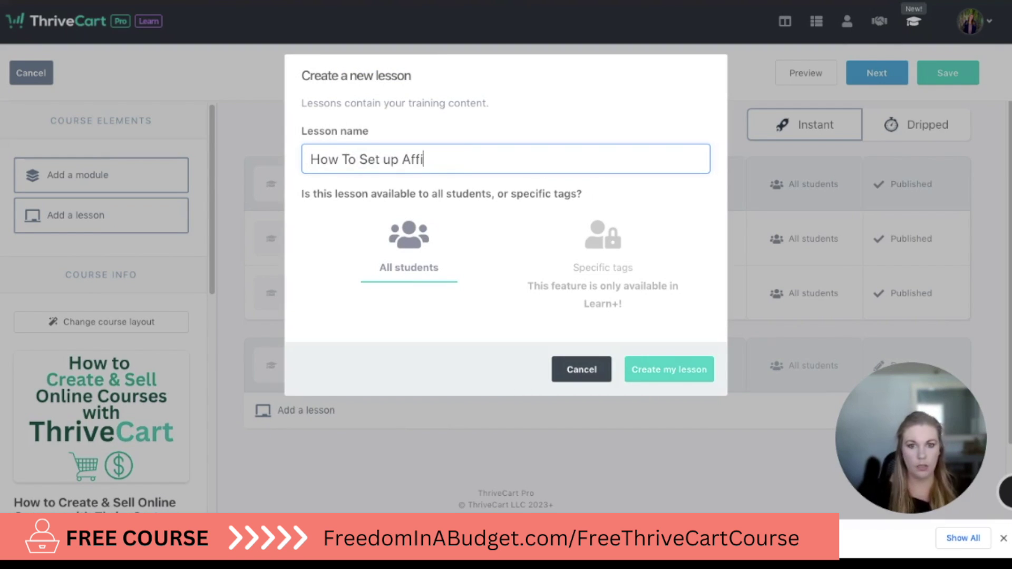
triple_click(429, 159)
key(ctrl+c)
click(667, 370)
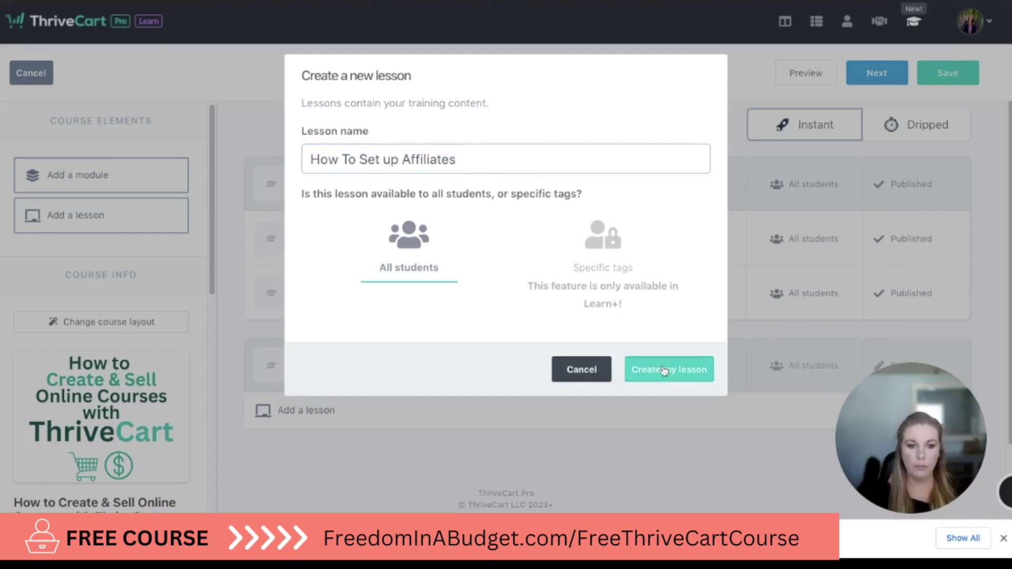
Replace the lesson's placeholder heading with 'How To Set up Affiliates', publish it, and preview
click(671, 421)
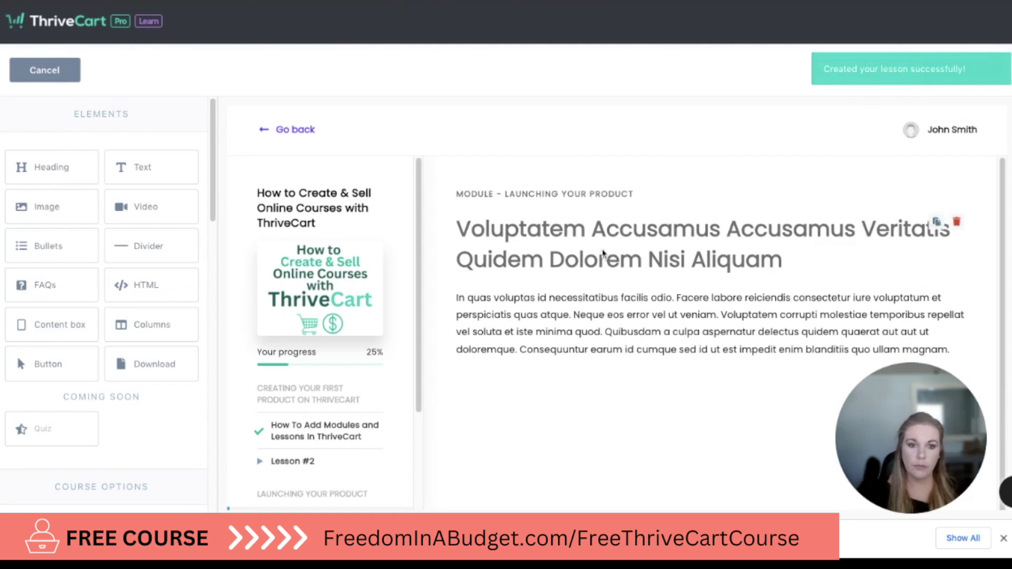
click(614, 256)
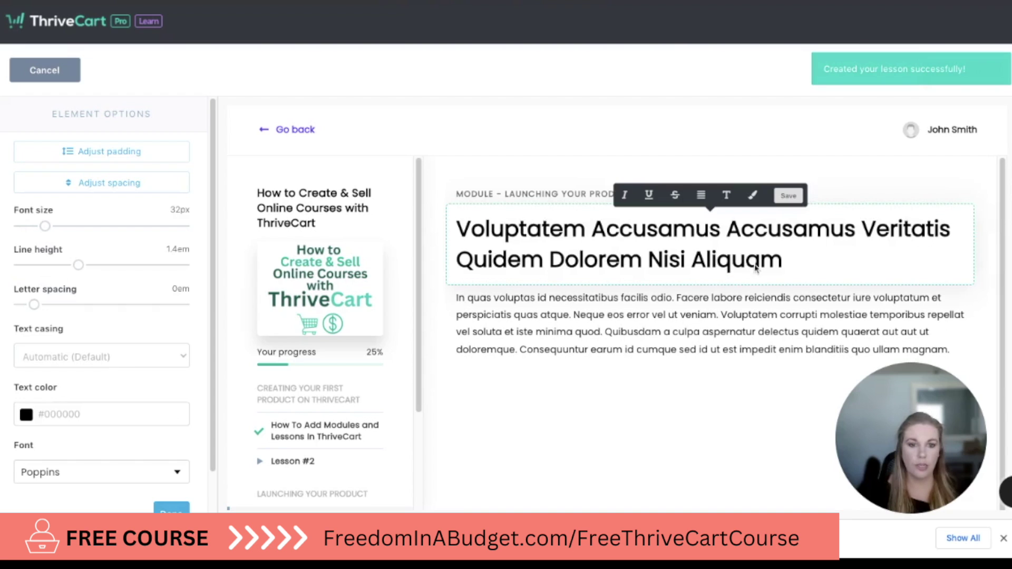
click(574, 234)
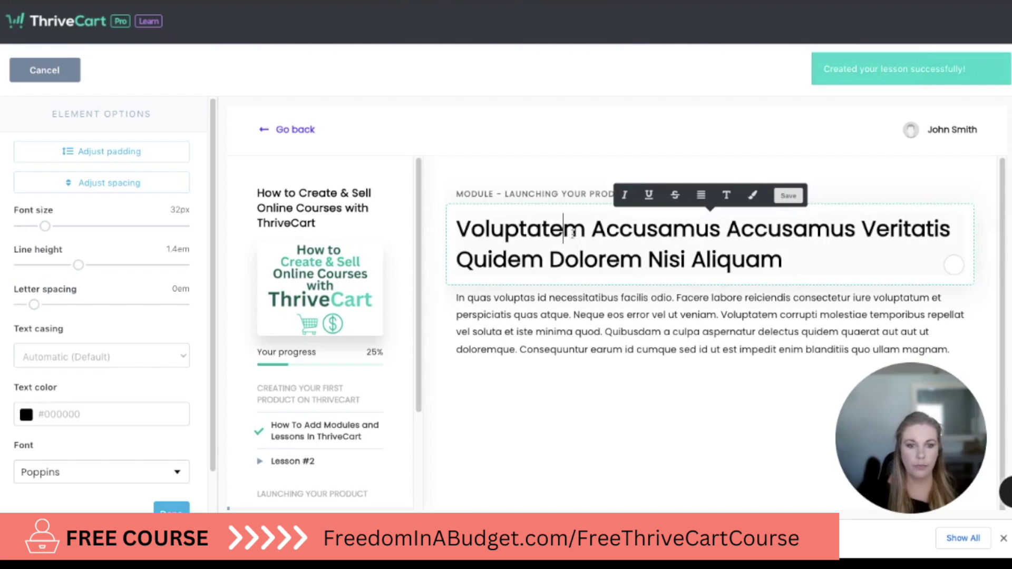
triple_click(785, 262)
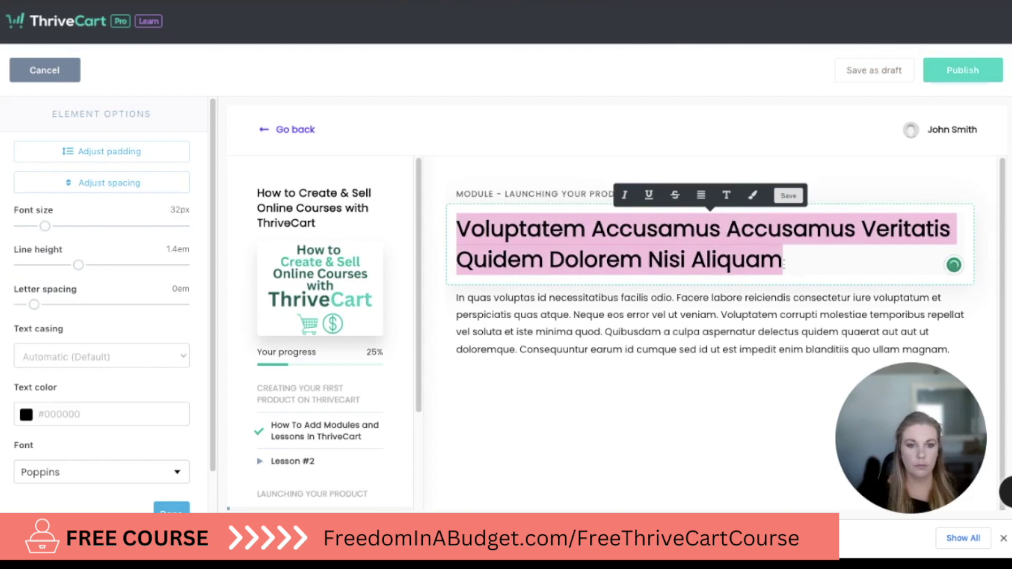
key(ctrl+v)
click(789, 195)
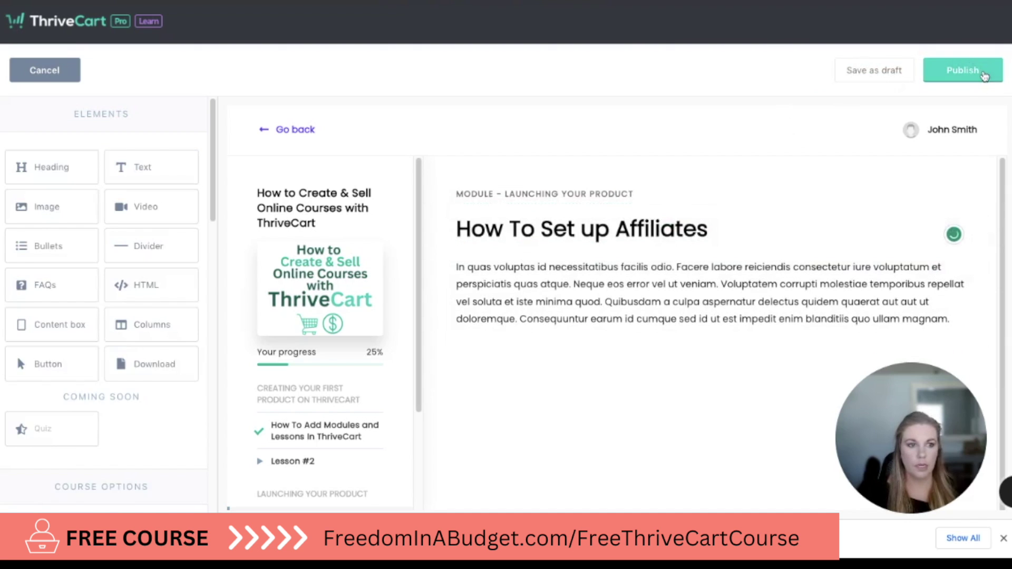
click(963, 72)
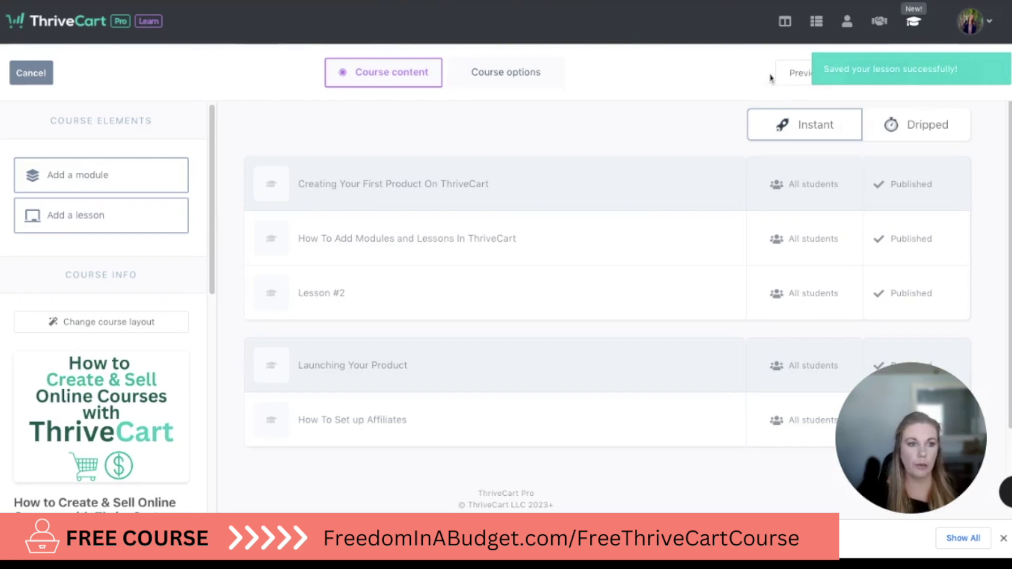
click(793, 80)
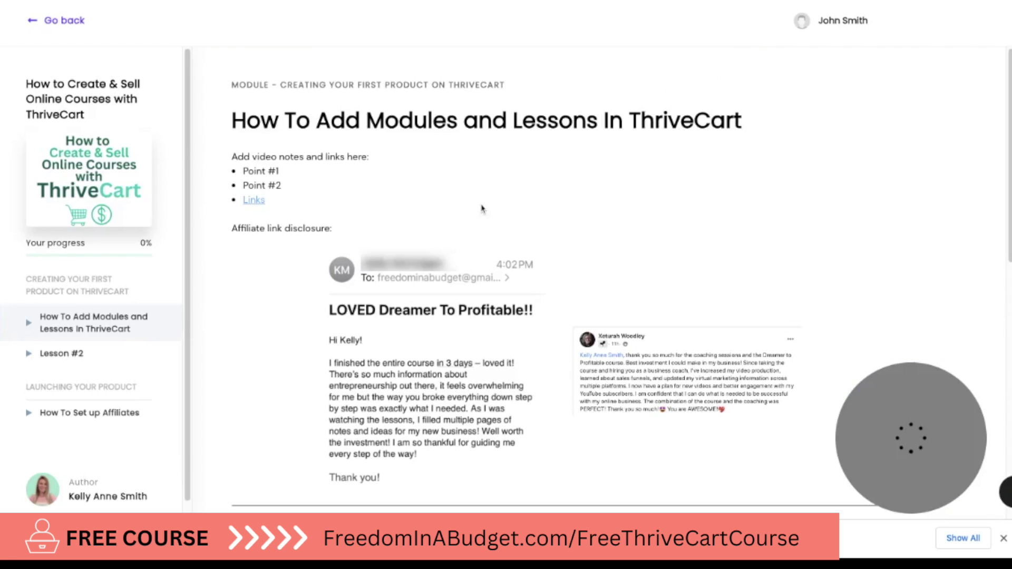
Dismiss the downloads notice and open Lesson #2 in the student preview
click(1004, 538)
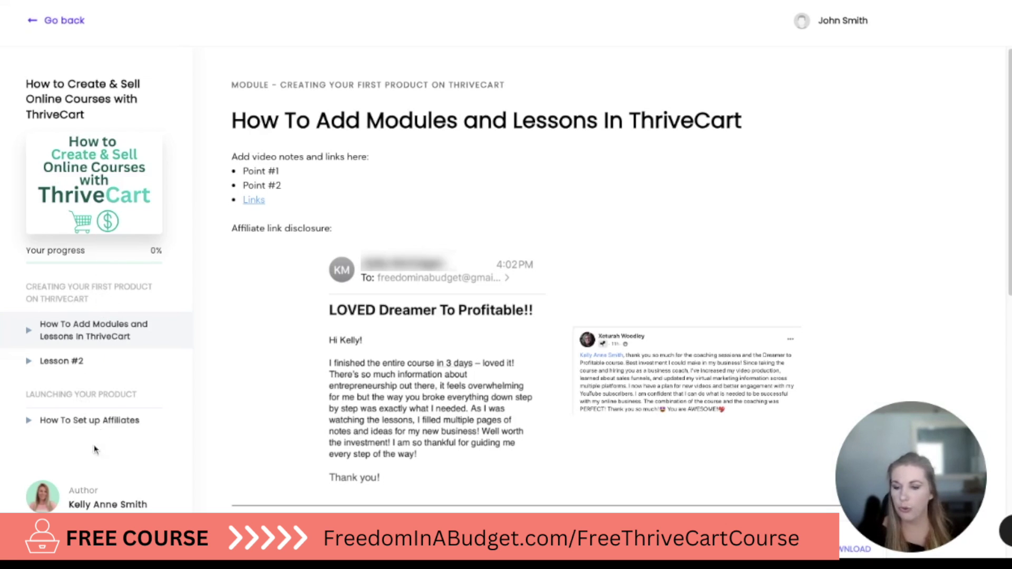
scroll(343, 316, down, 8)
scroll(343, 315, down, 5)
click(68, 356)
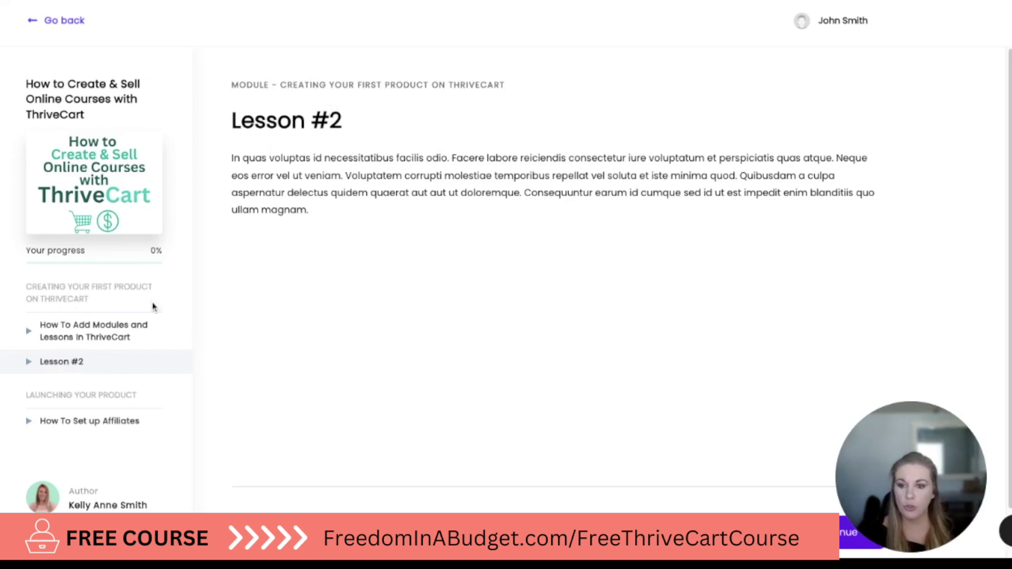
View How To Set up Affiliates, return to Lesson #2, then Continue to How To Set up Affiliates
click(110, 423)
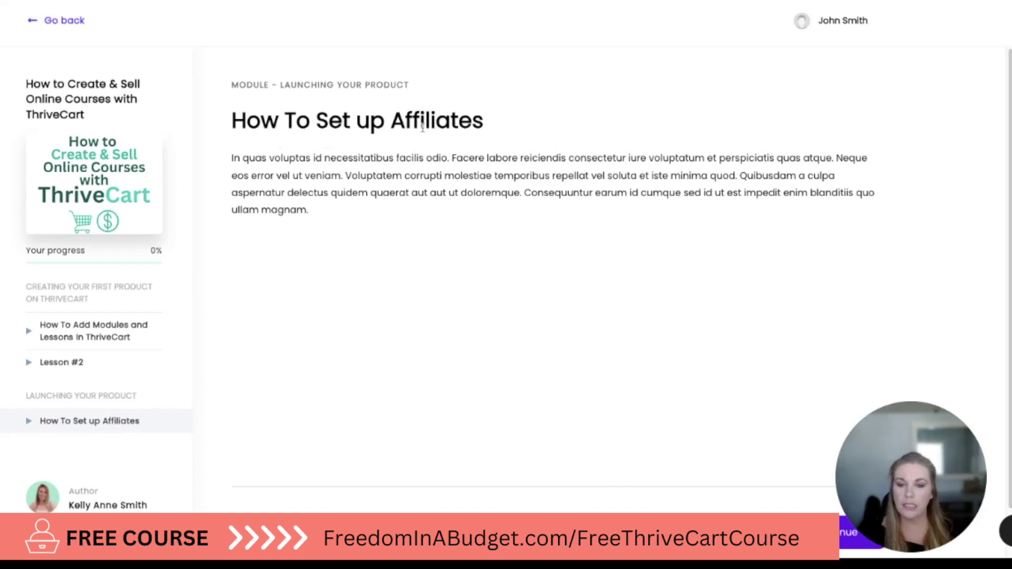
scroll(294, 203, down, 3)
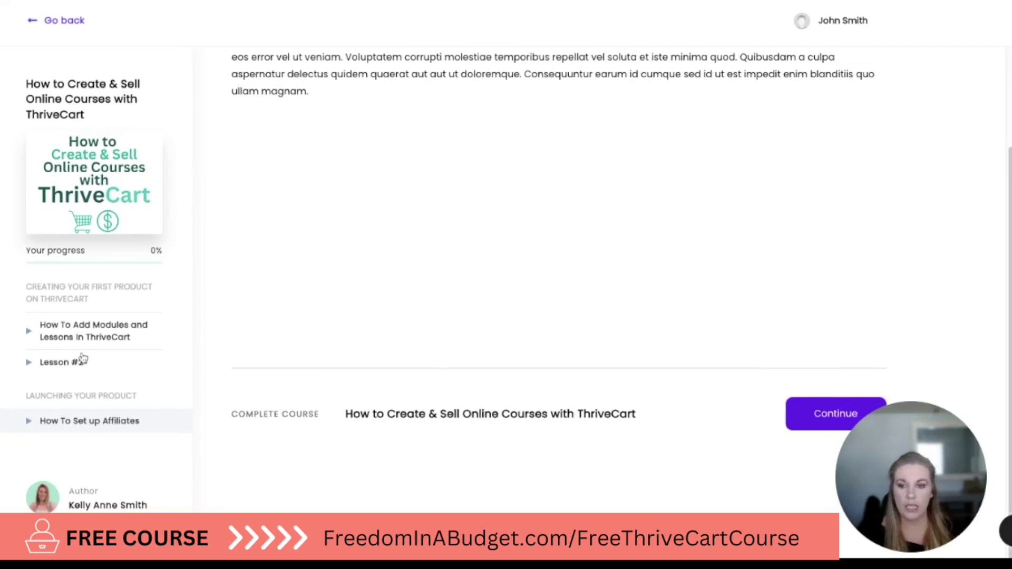
click(62, 362)
scroll(264, 257, down, 2)
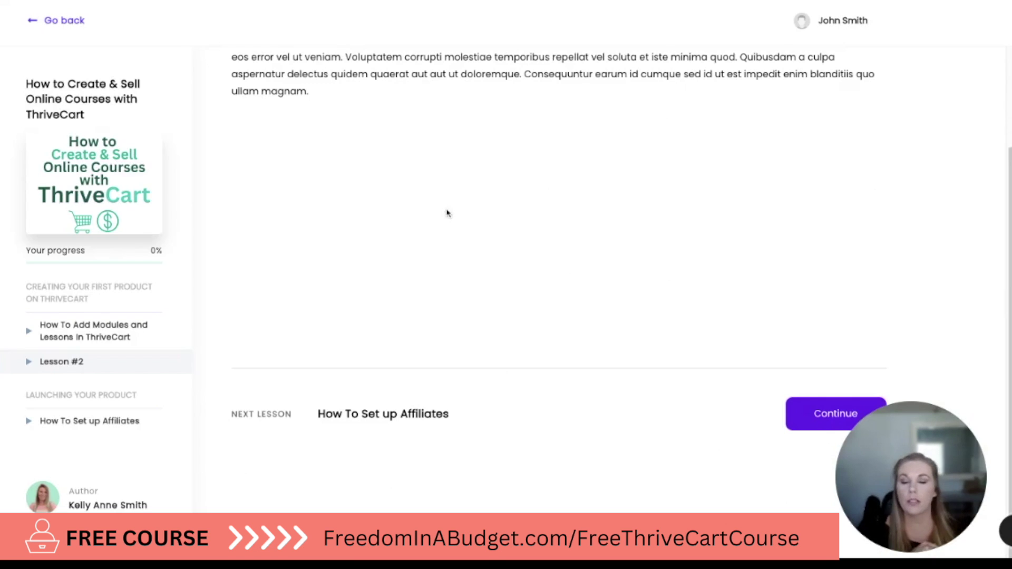
click(829, 420)
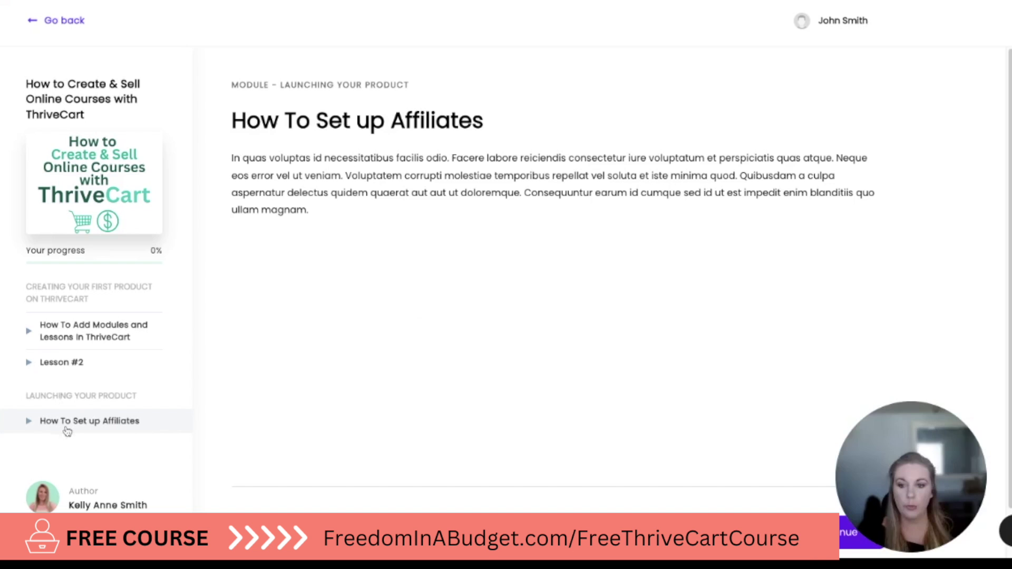